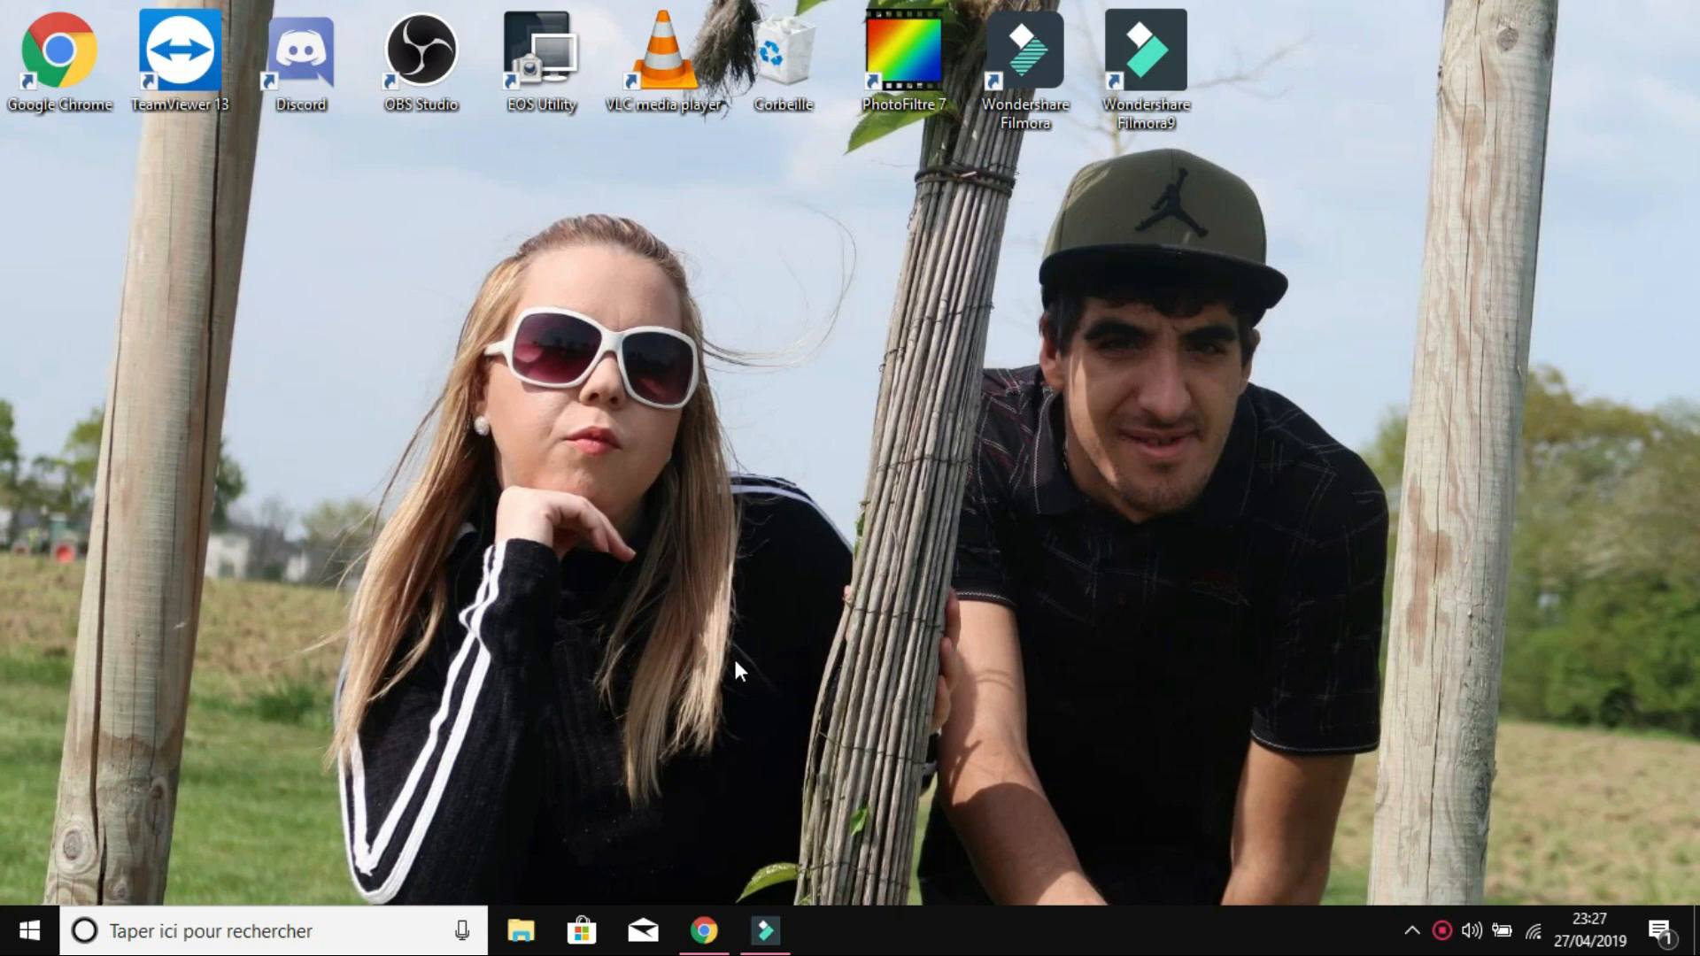
Step: Switch to the PicMonkey editor in Chrome and add a white geometric rectangle to the banner template
click(707, 950)
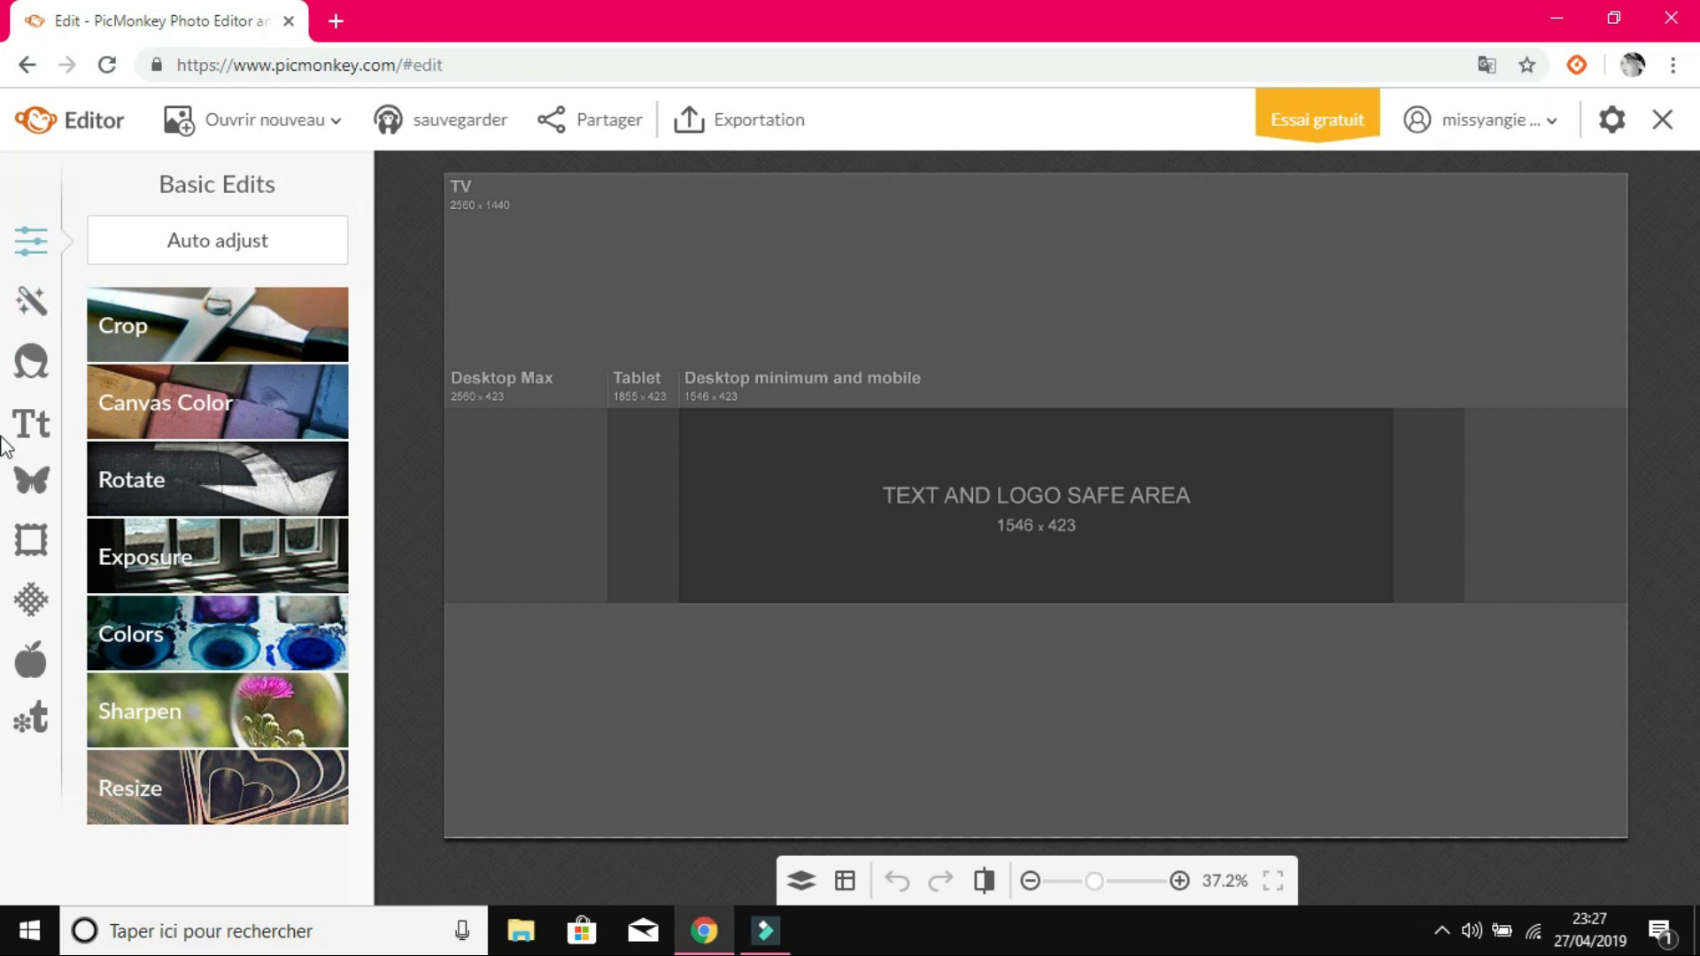
click(35, 480)
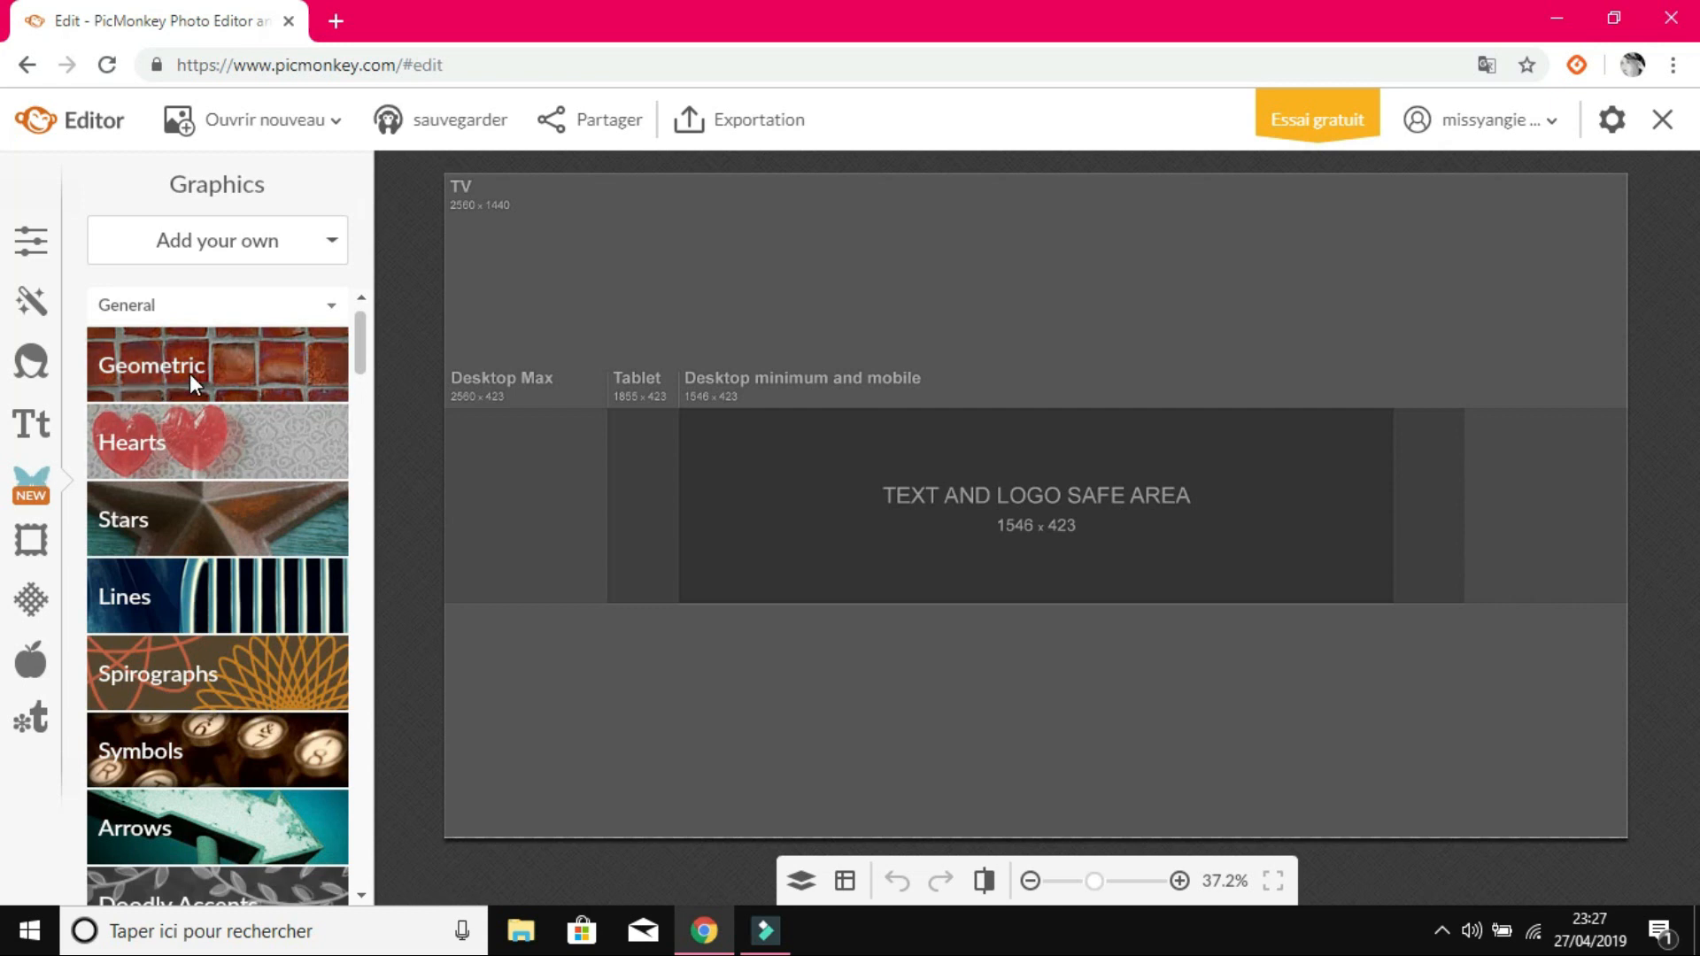
click(166, 363)
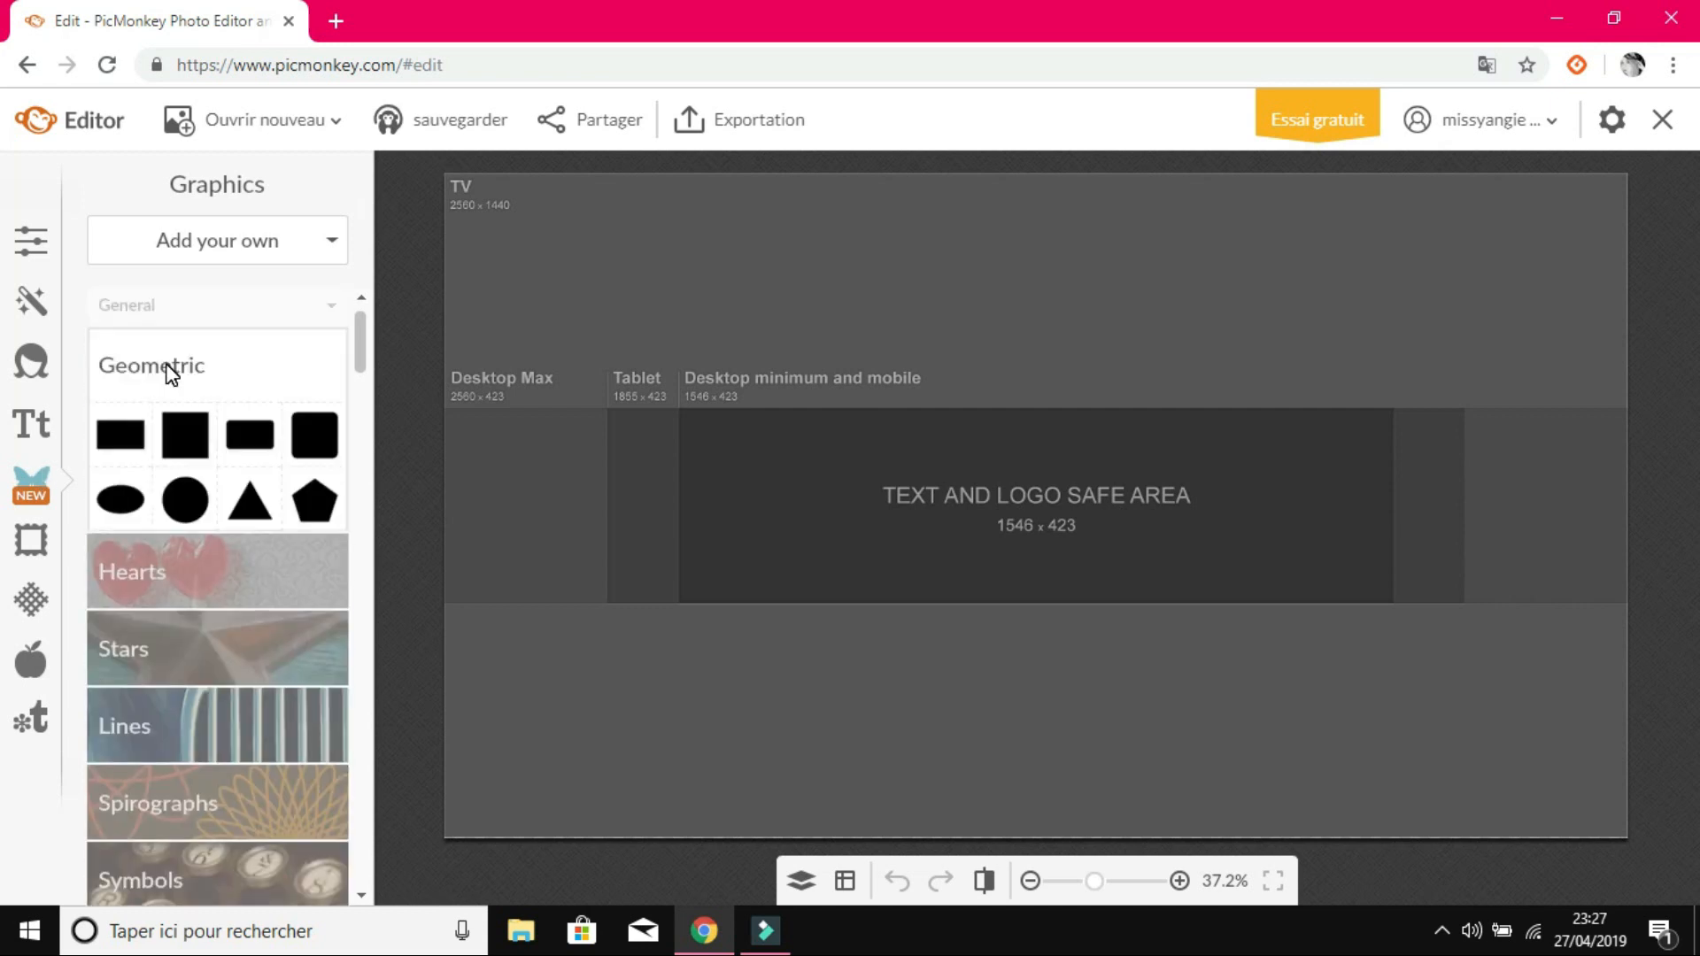
click(123, 443)
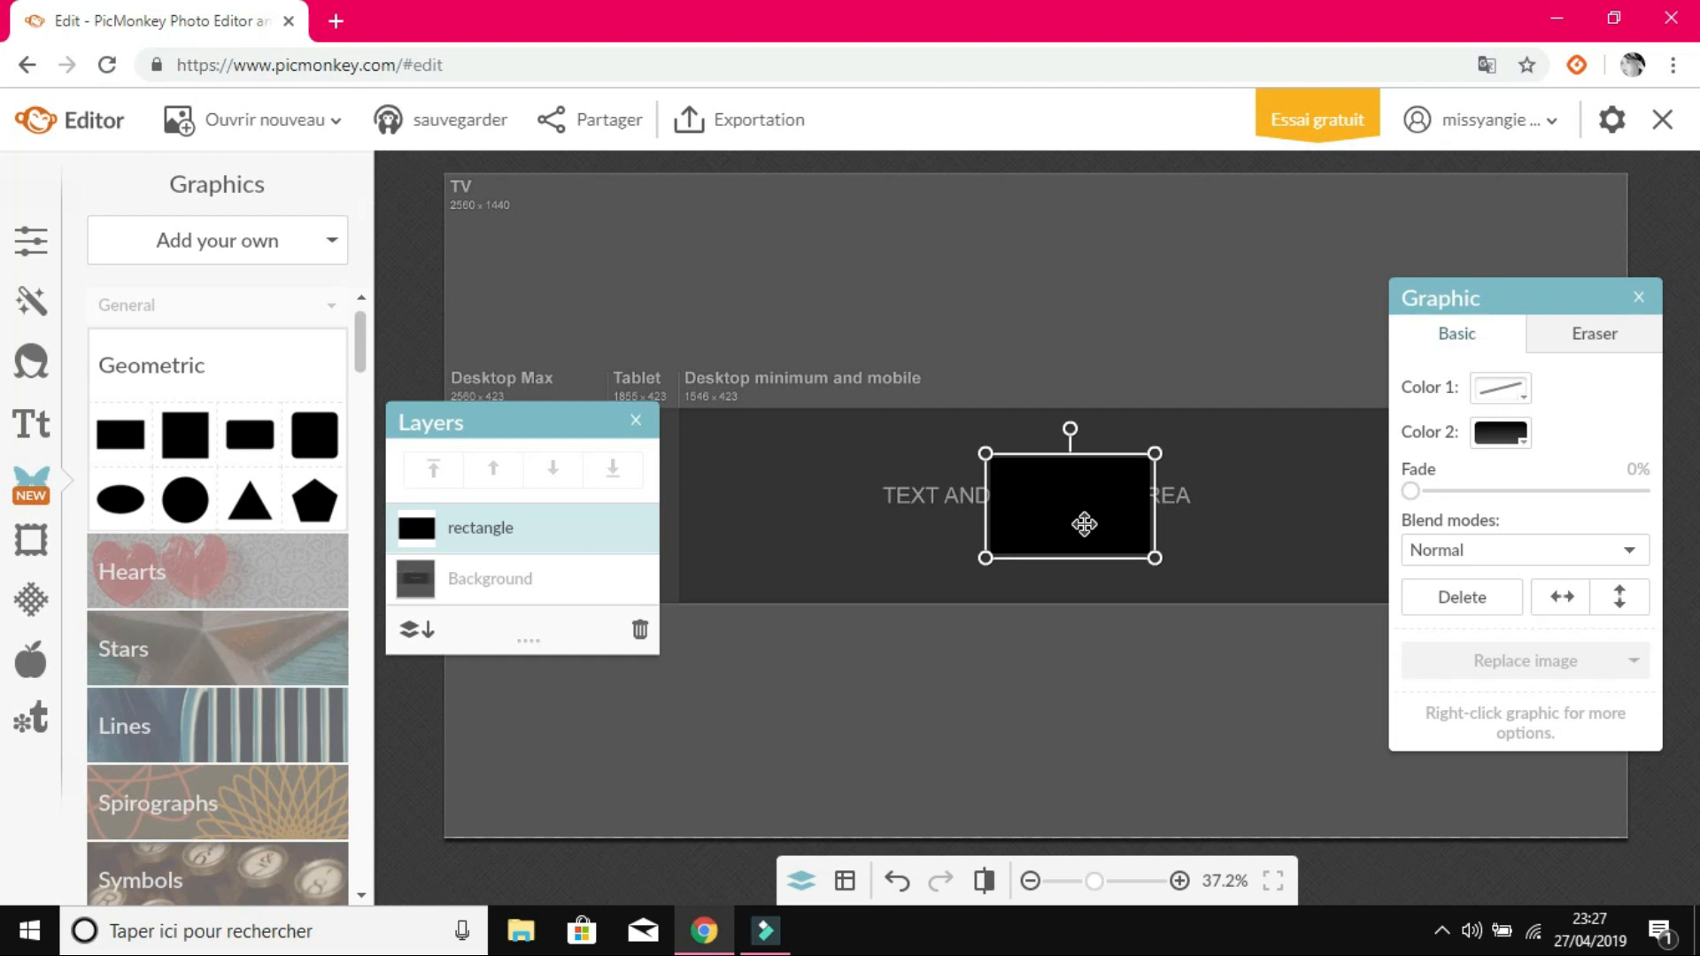
click(1524, 442)
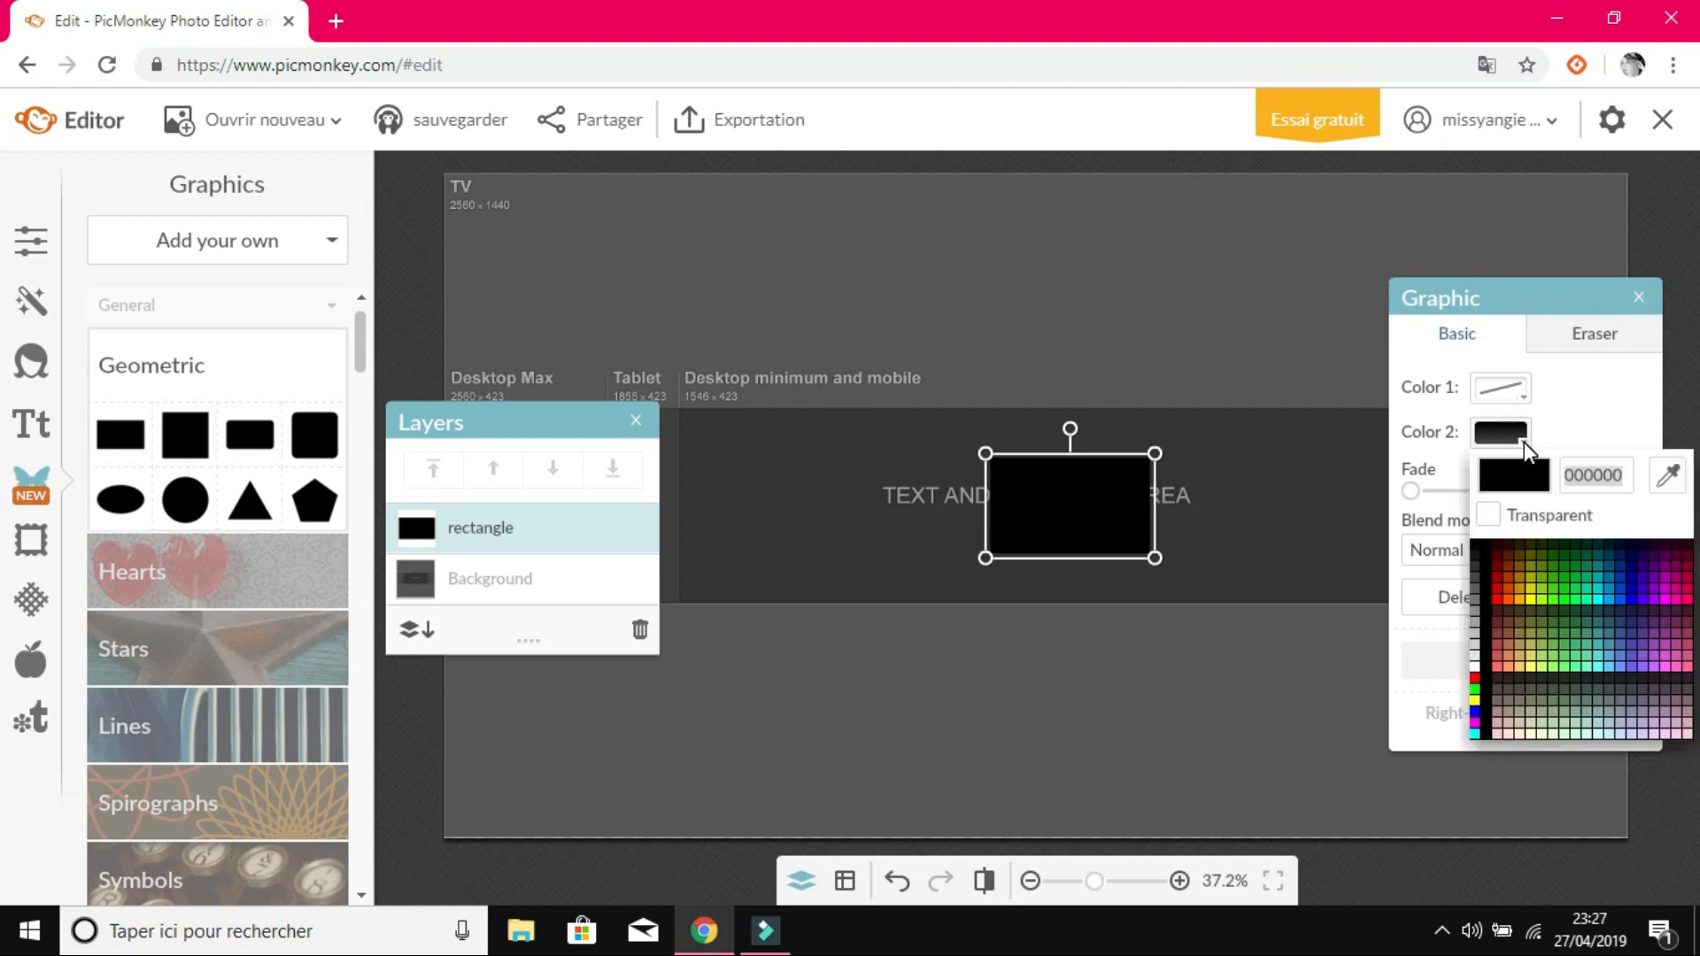
click(1473, 668)
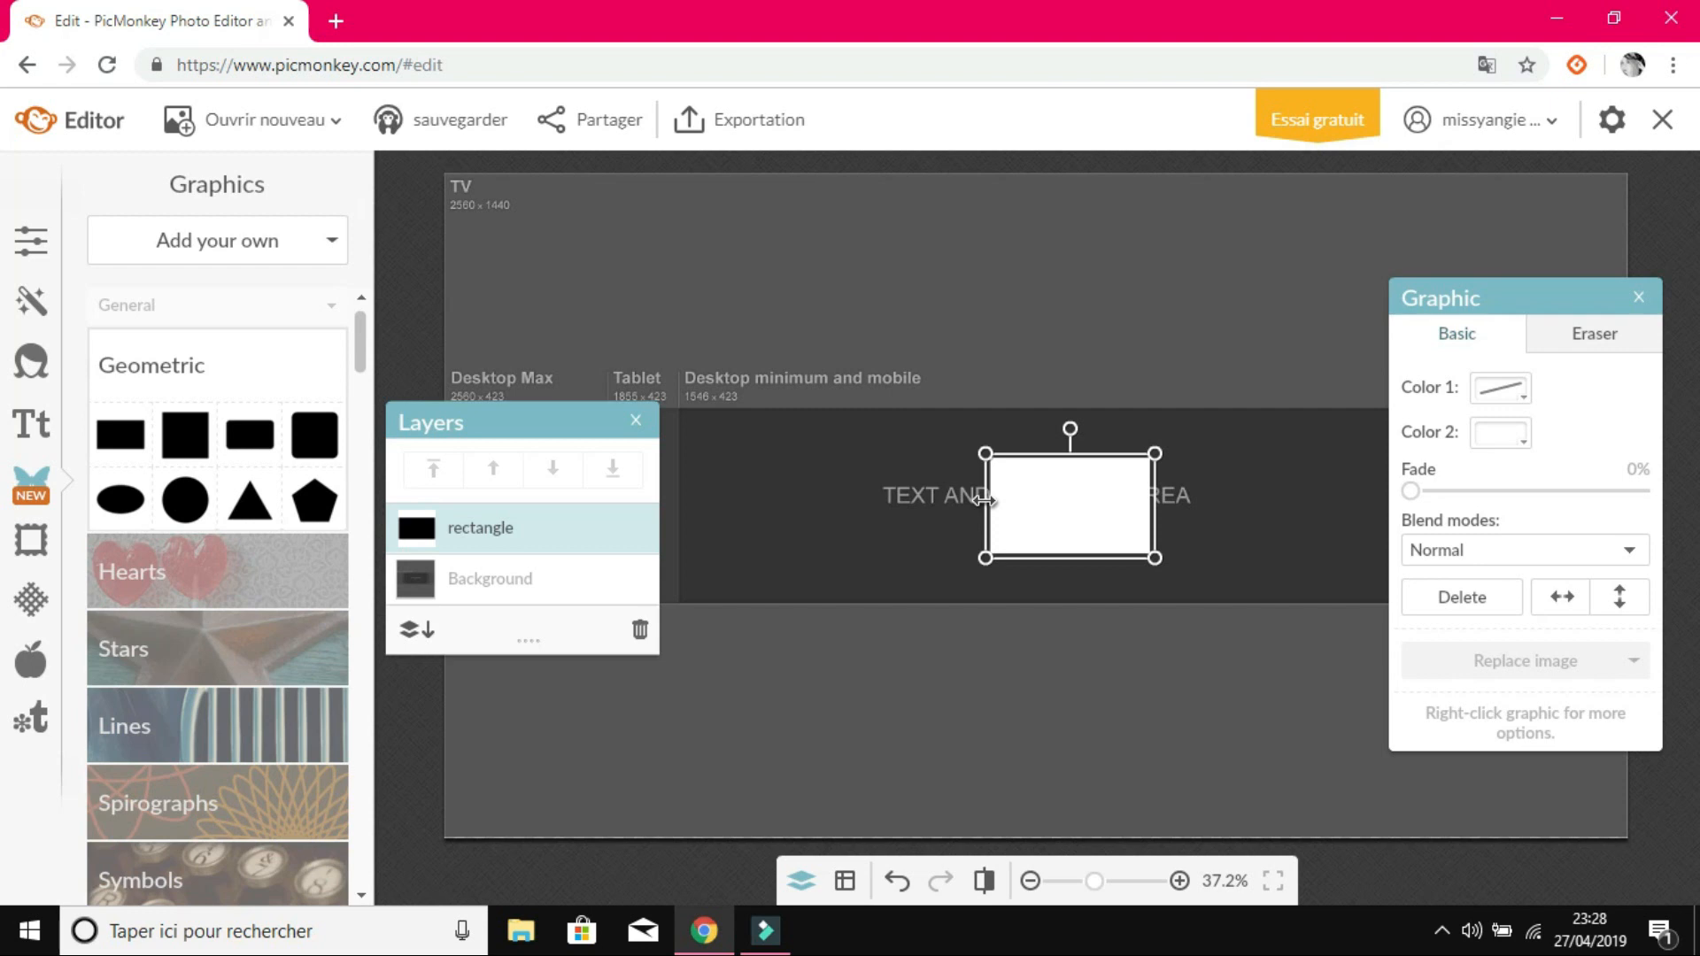
Step: Stretch and flatten the white rectangle into a long, thin horizontal bar below the safe-area text
drag(983, 500, 749, 515)
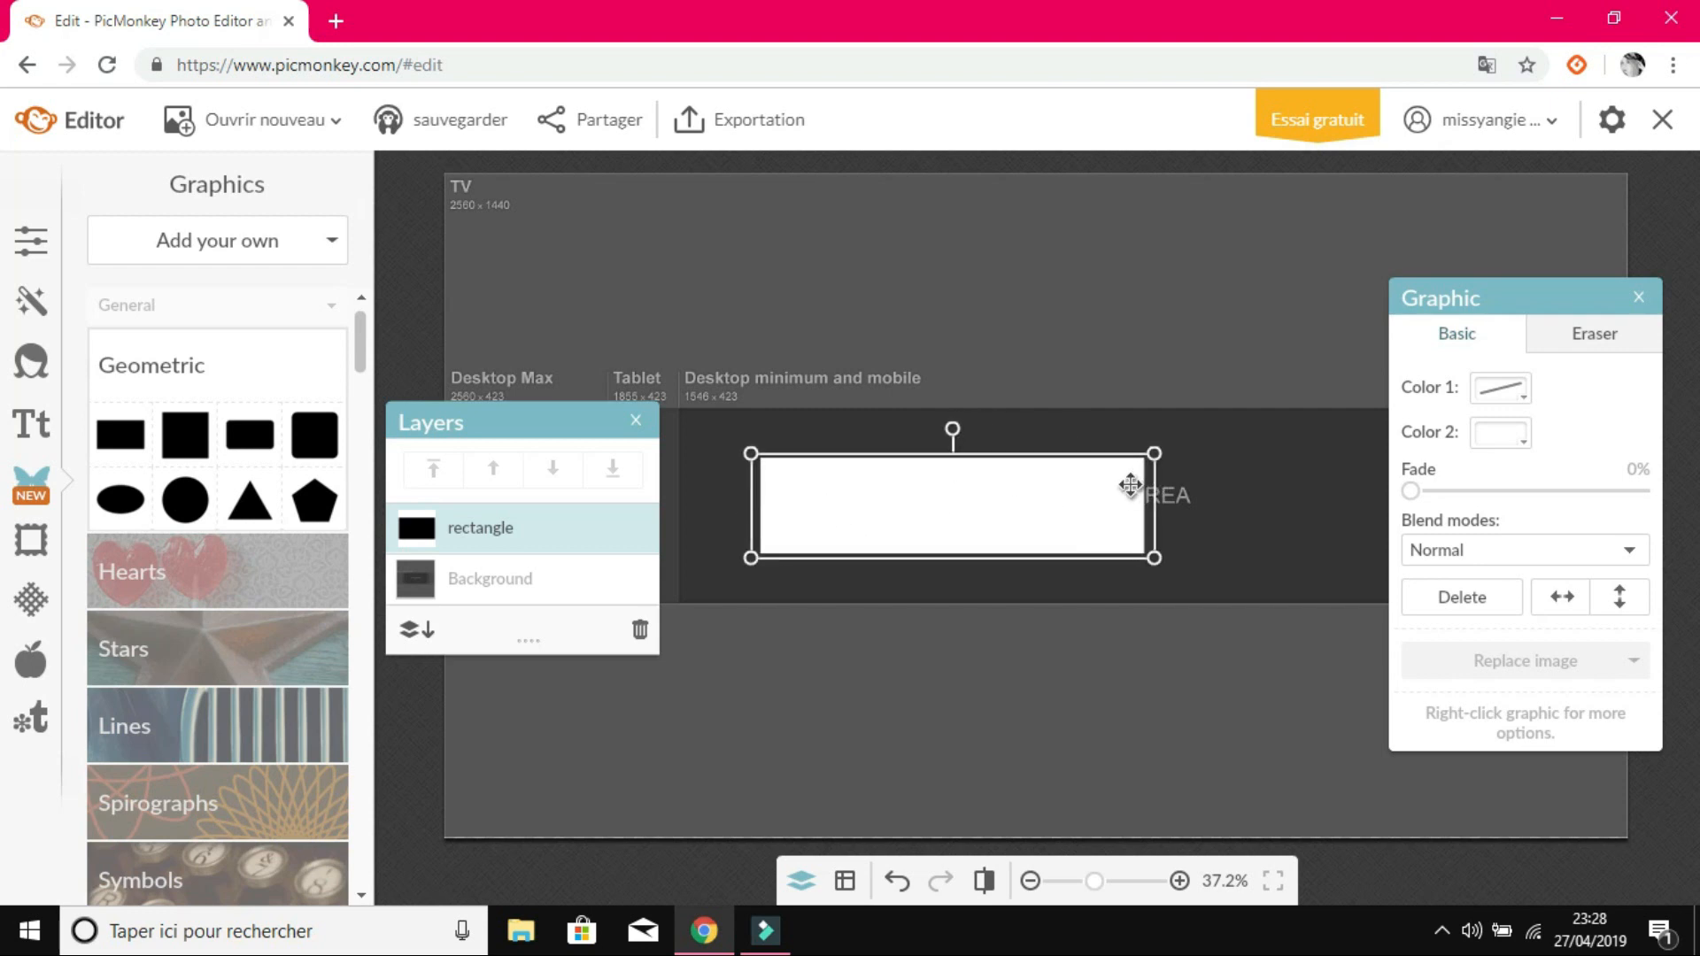
drag(1066, 464, 1063, 554)
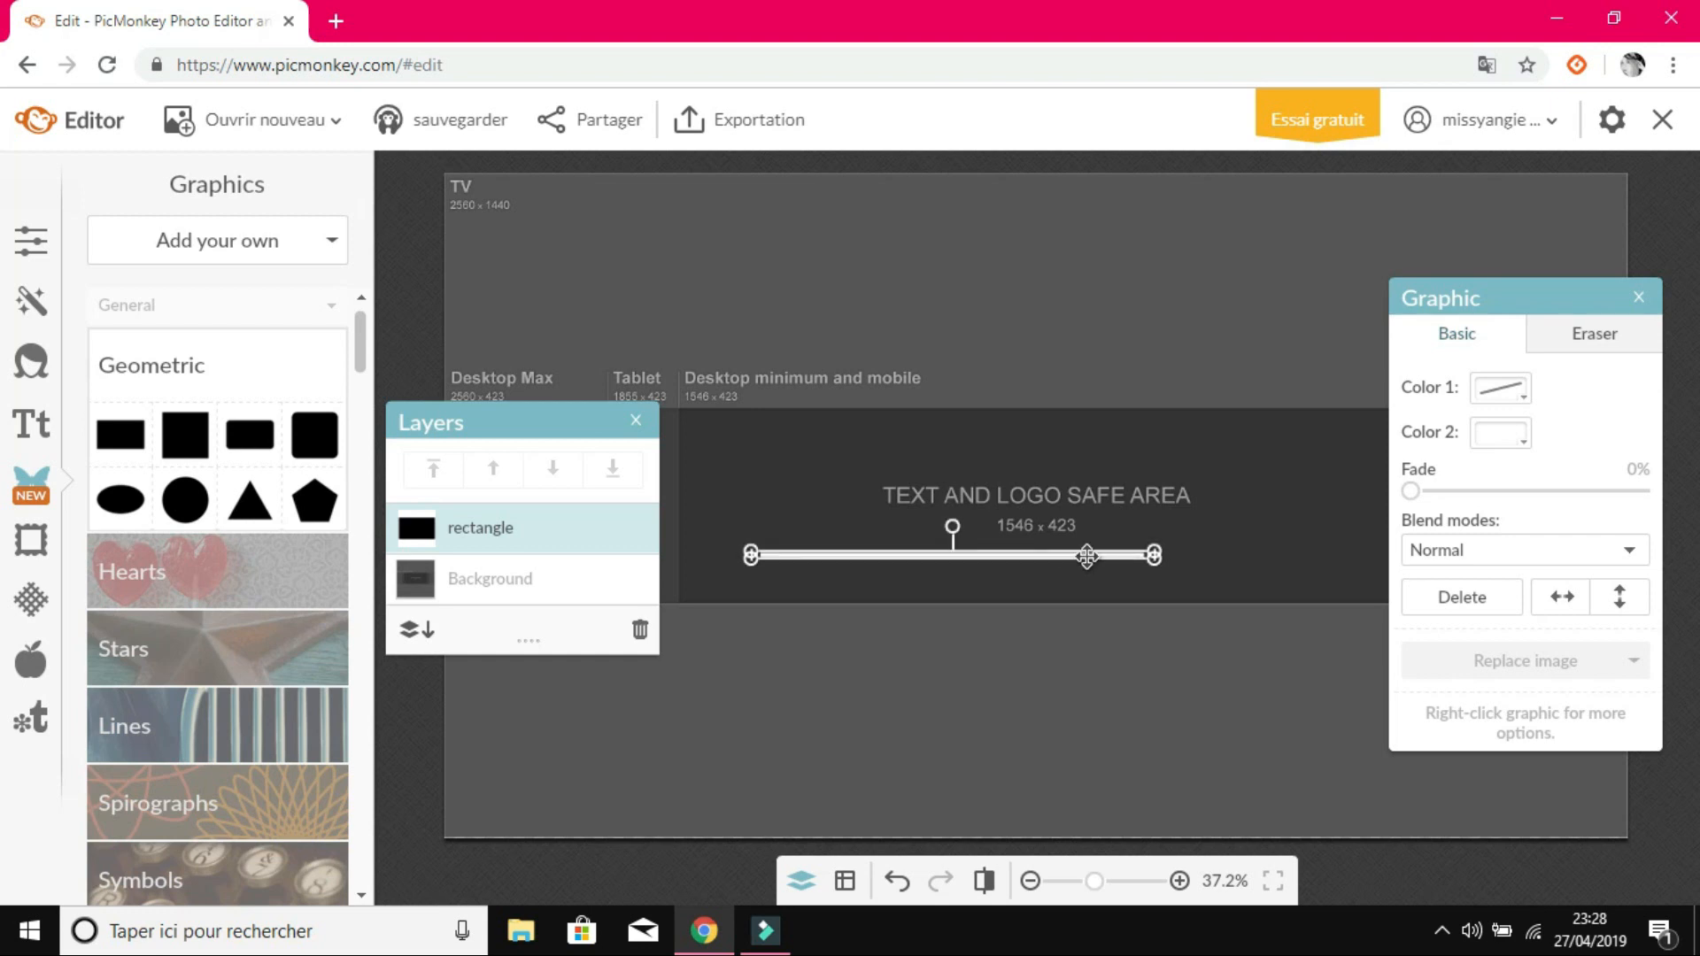
drag(1155, 555, 1337, 555)
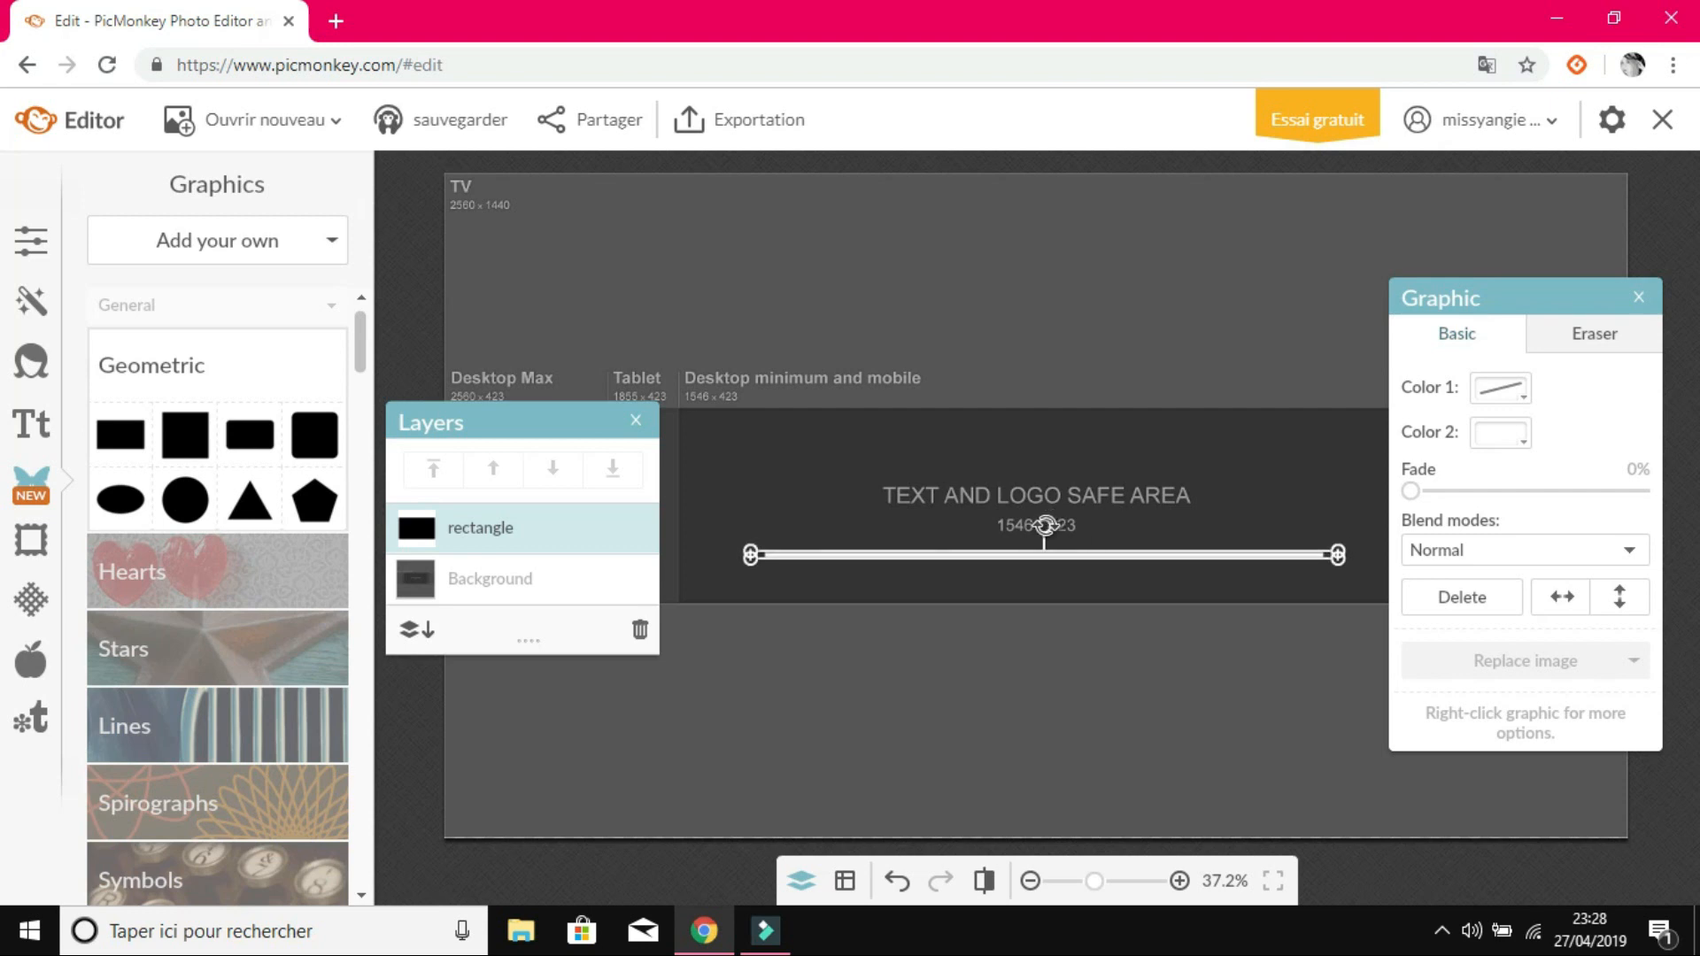
Step: Rotate the bar into a diagonal descending to the right and place it across the Desktop Max area
drag(1045, 526, 1069, 536)
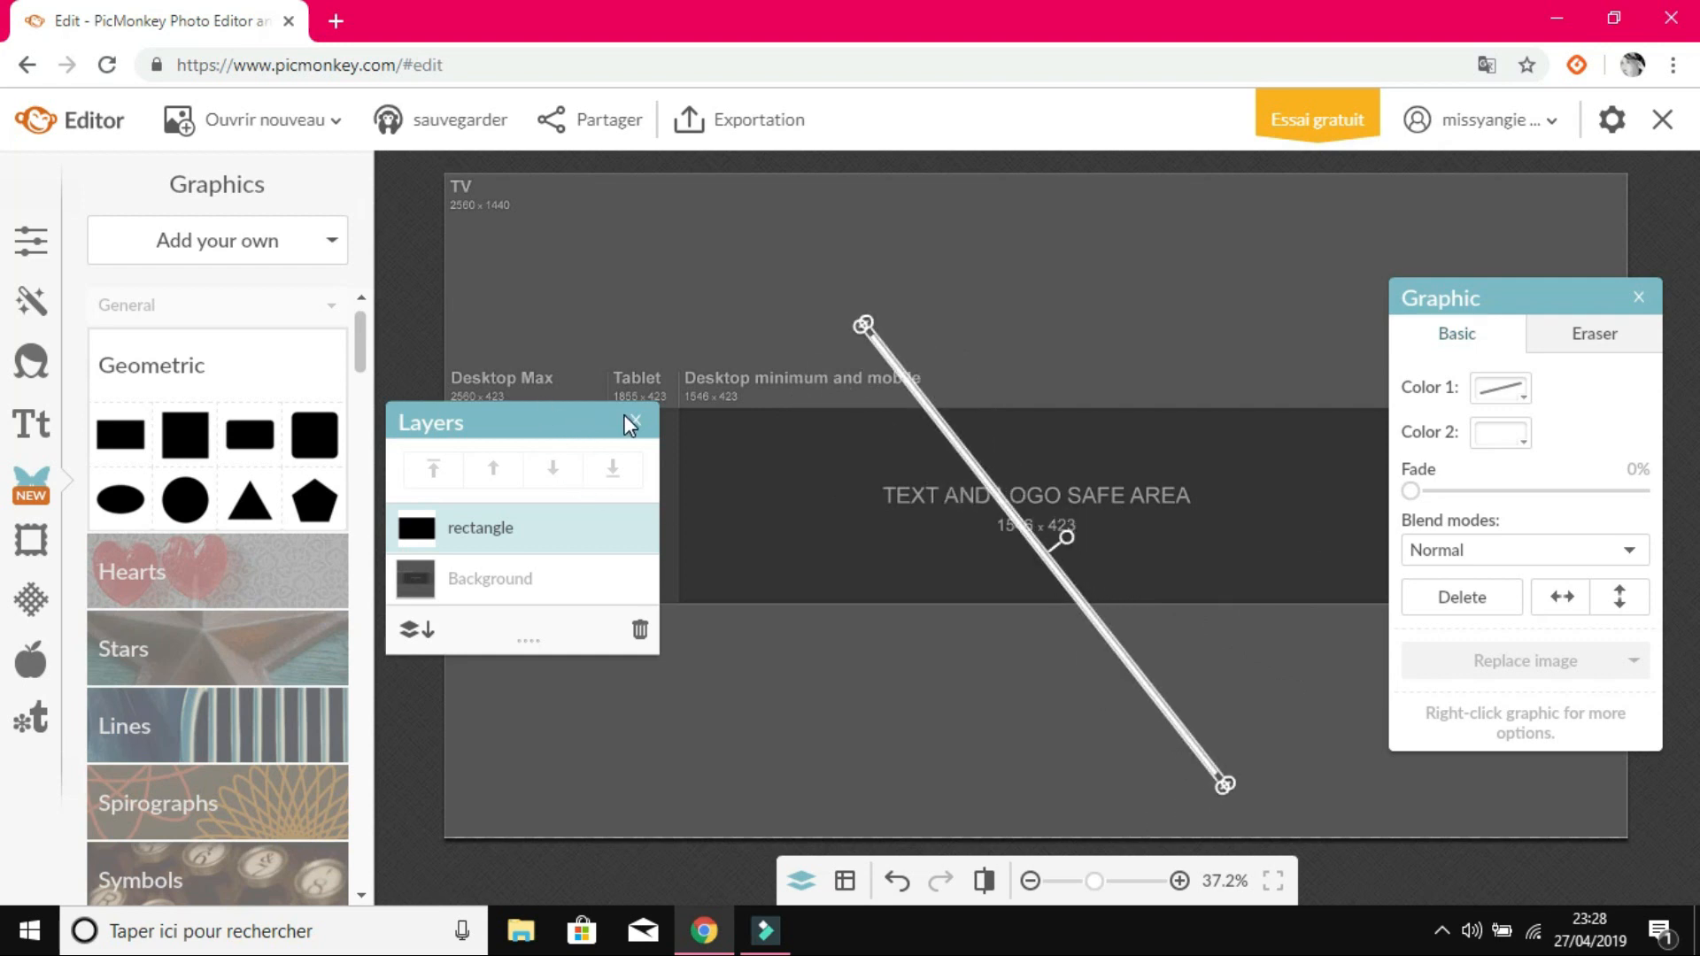
drag(586, 415, 269, 243)
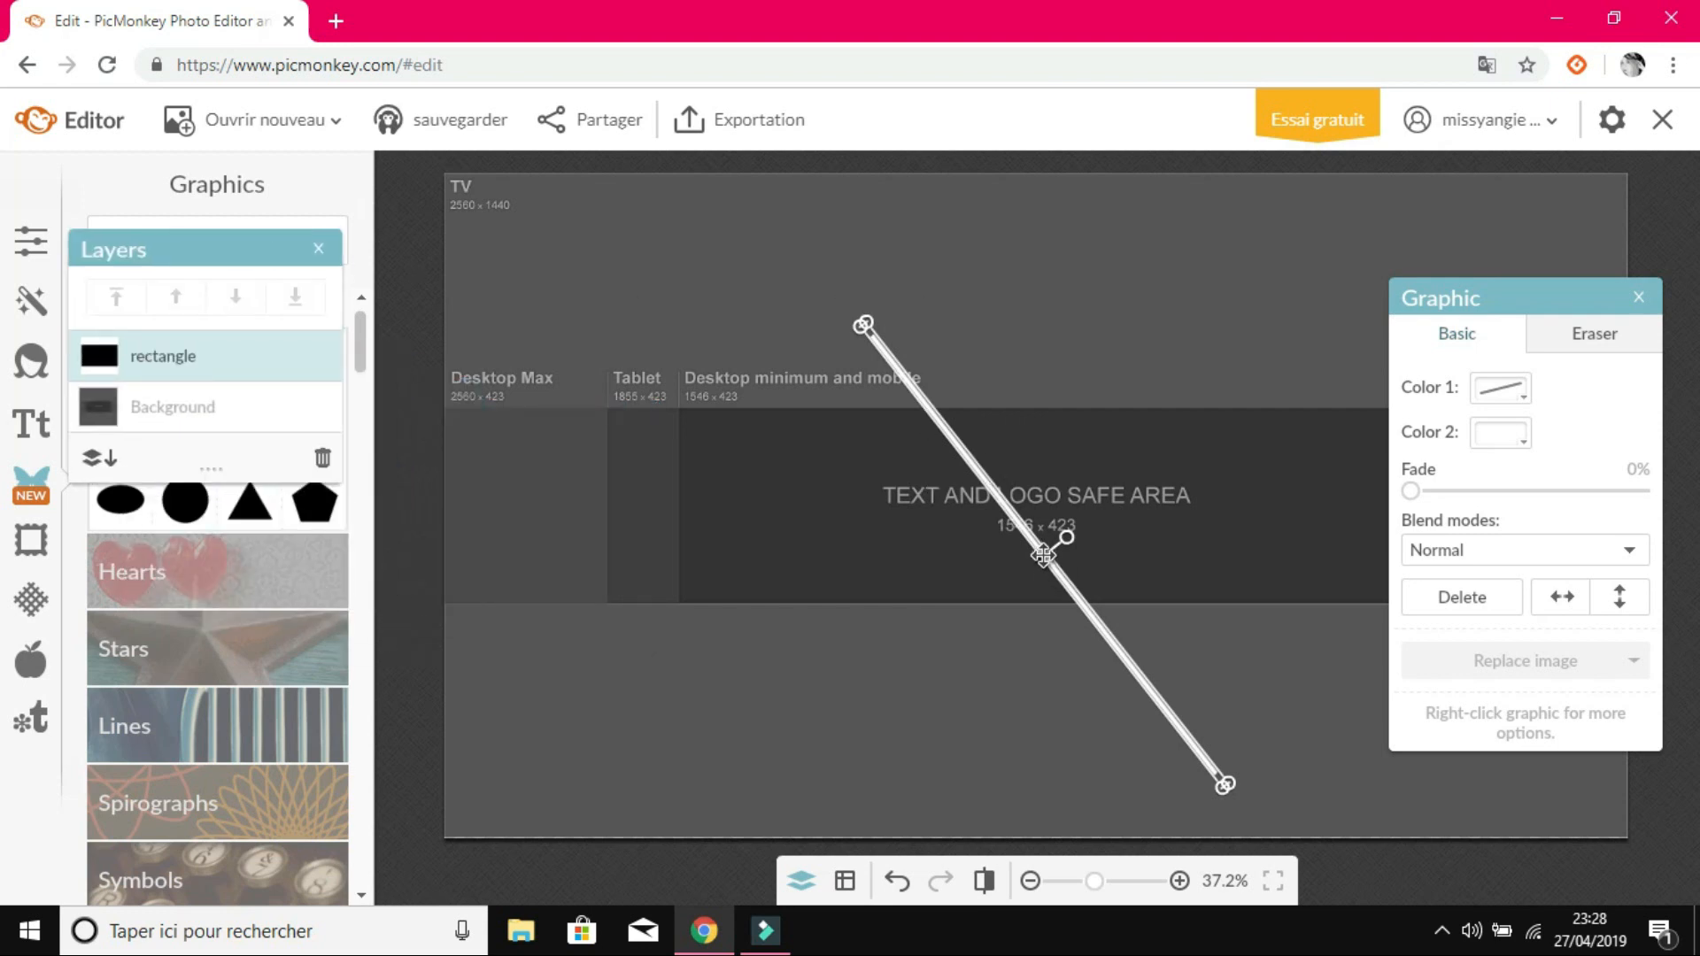
drag(1046, 571, 549, 448)
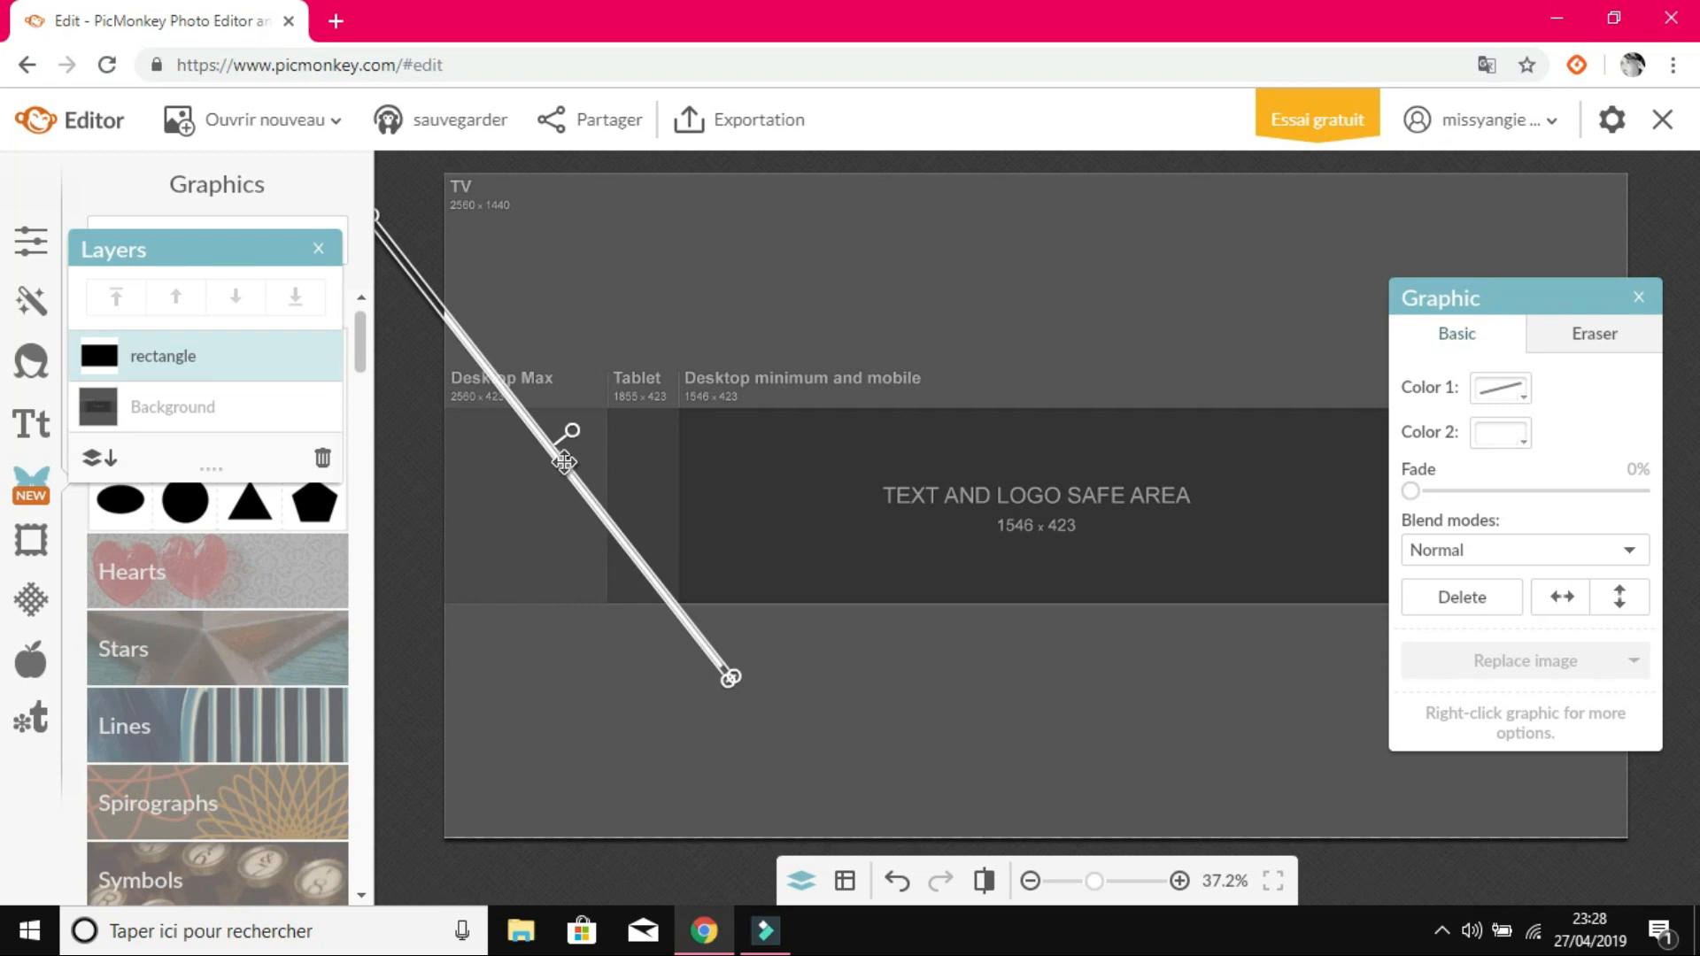
Step: Duplicate the diagonal bar, then tilt the copy the opposite way so its lower end meets the first bar
right_click(564, 462)
click(550, 449)
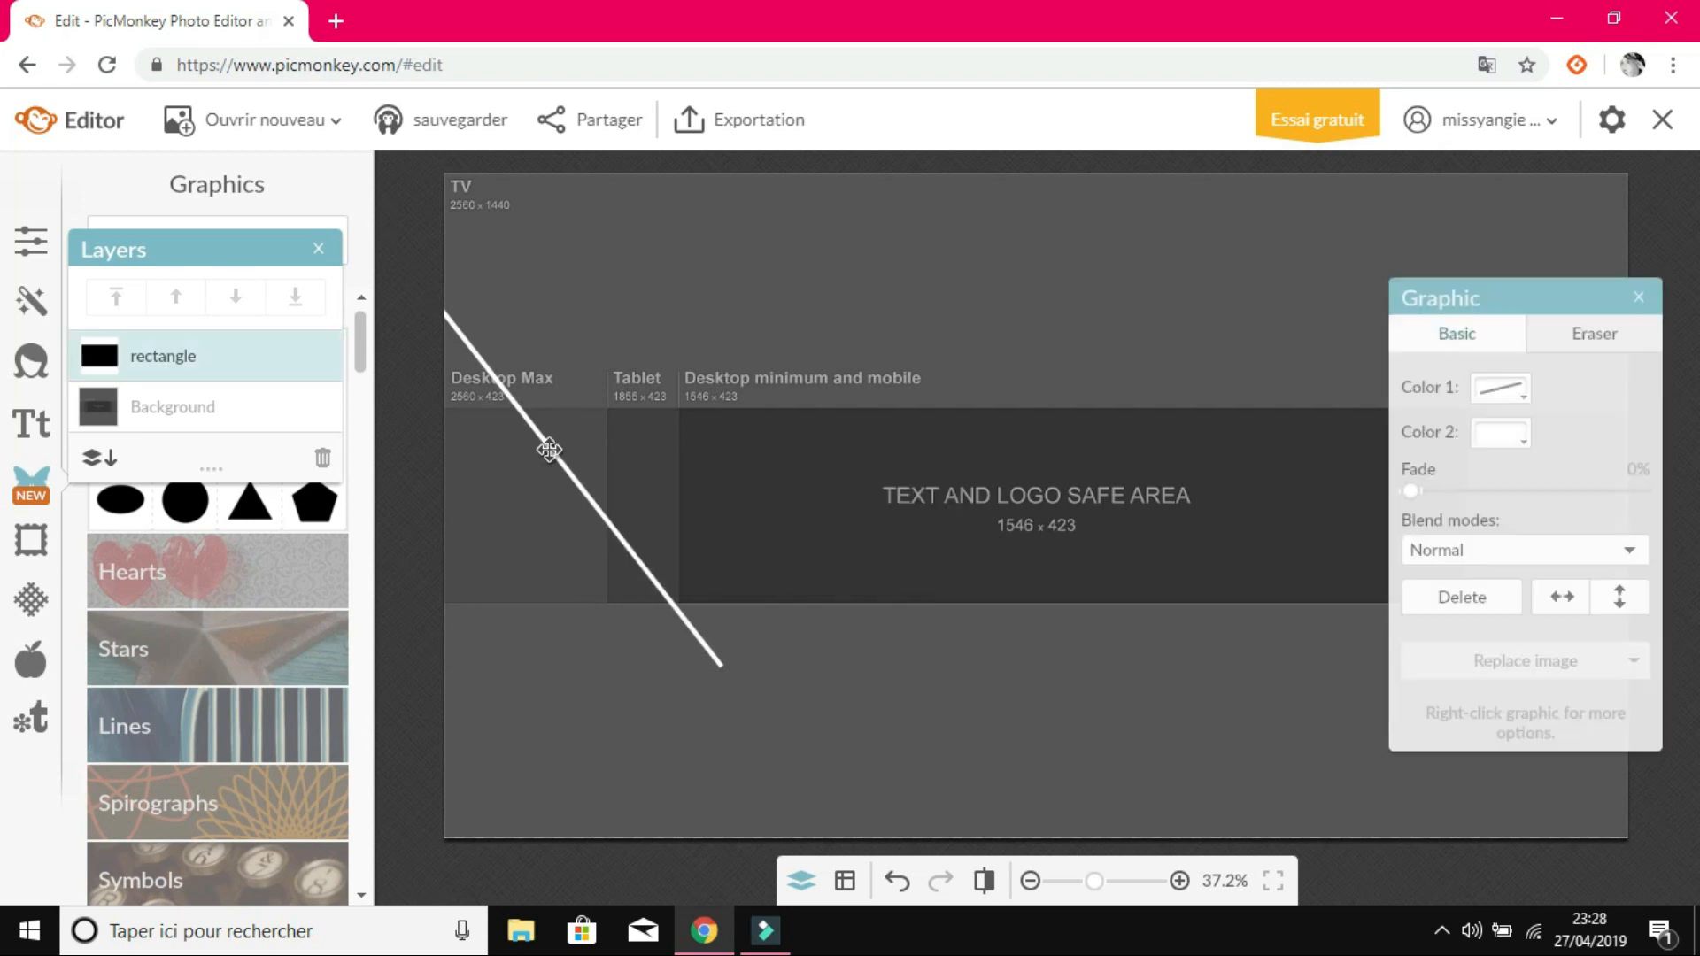
right_click(549, 450)
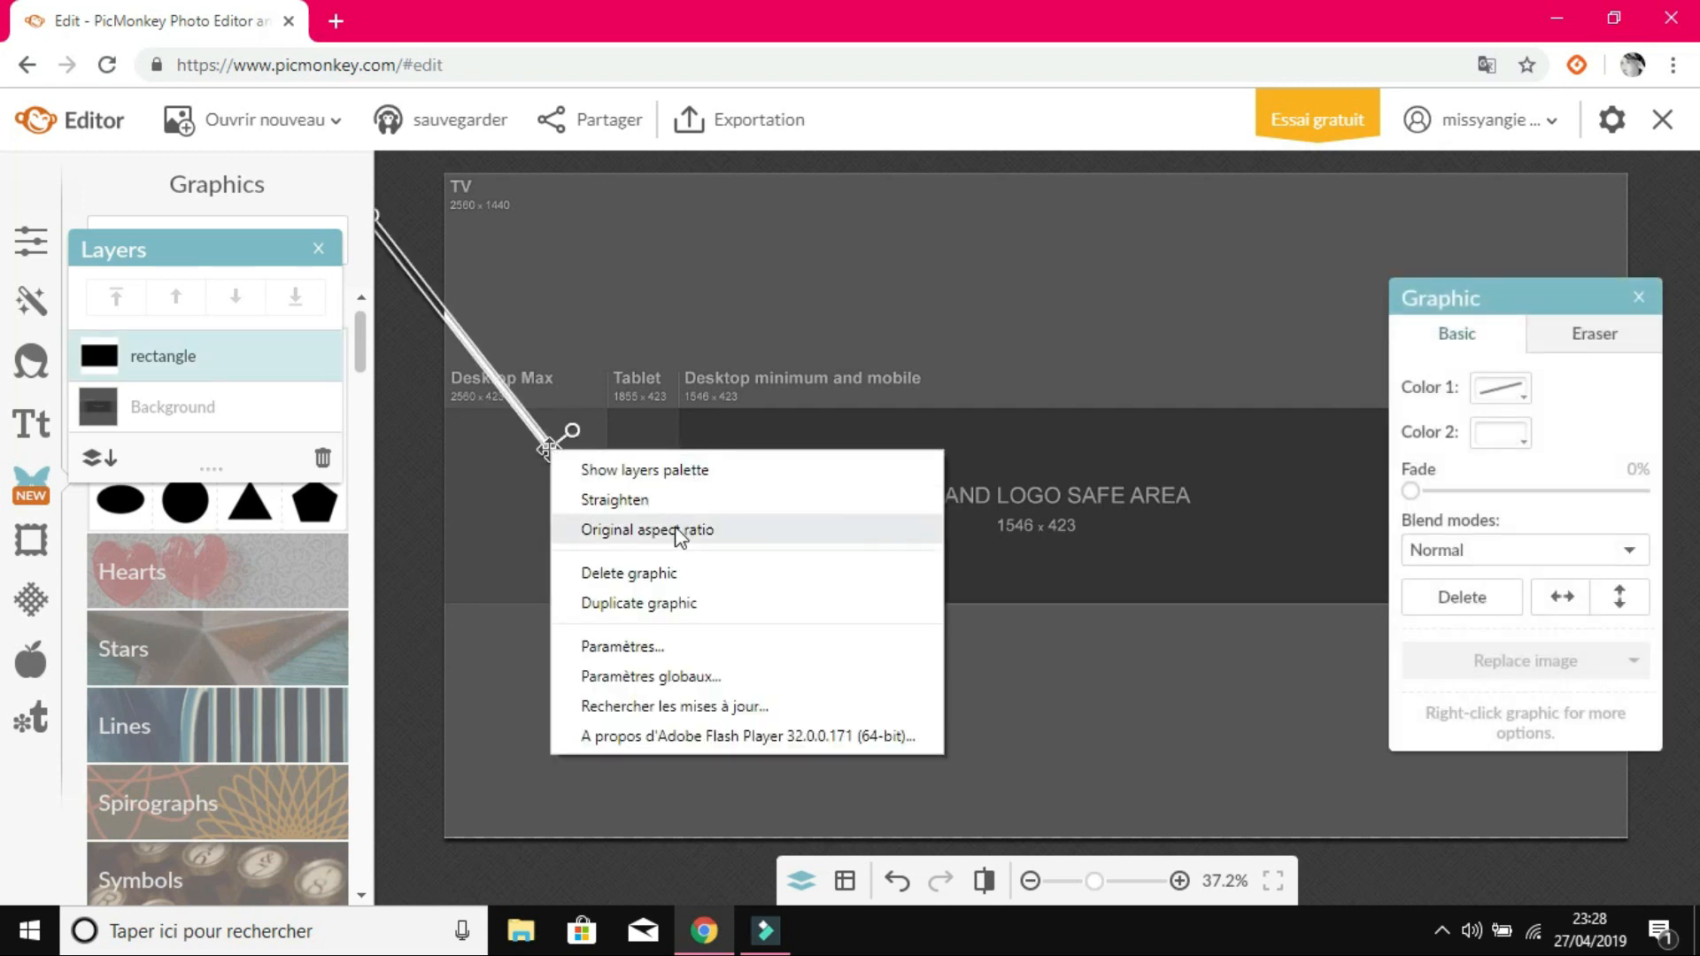
click(655, 606)
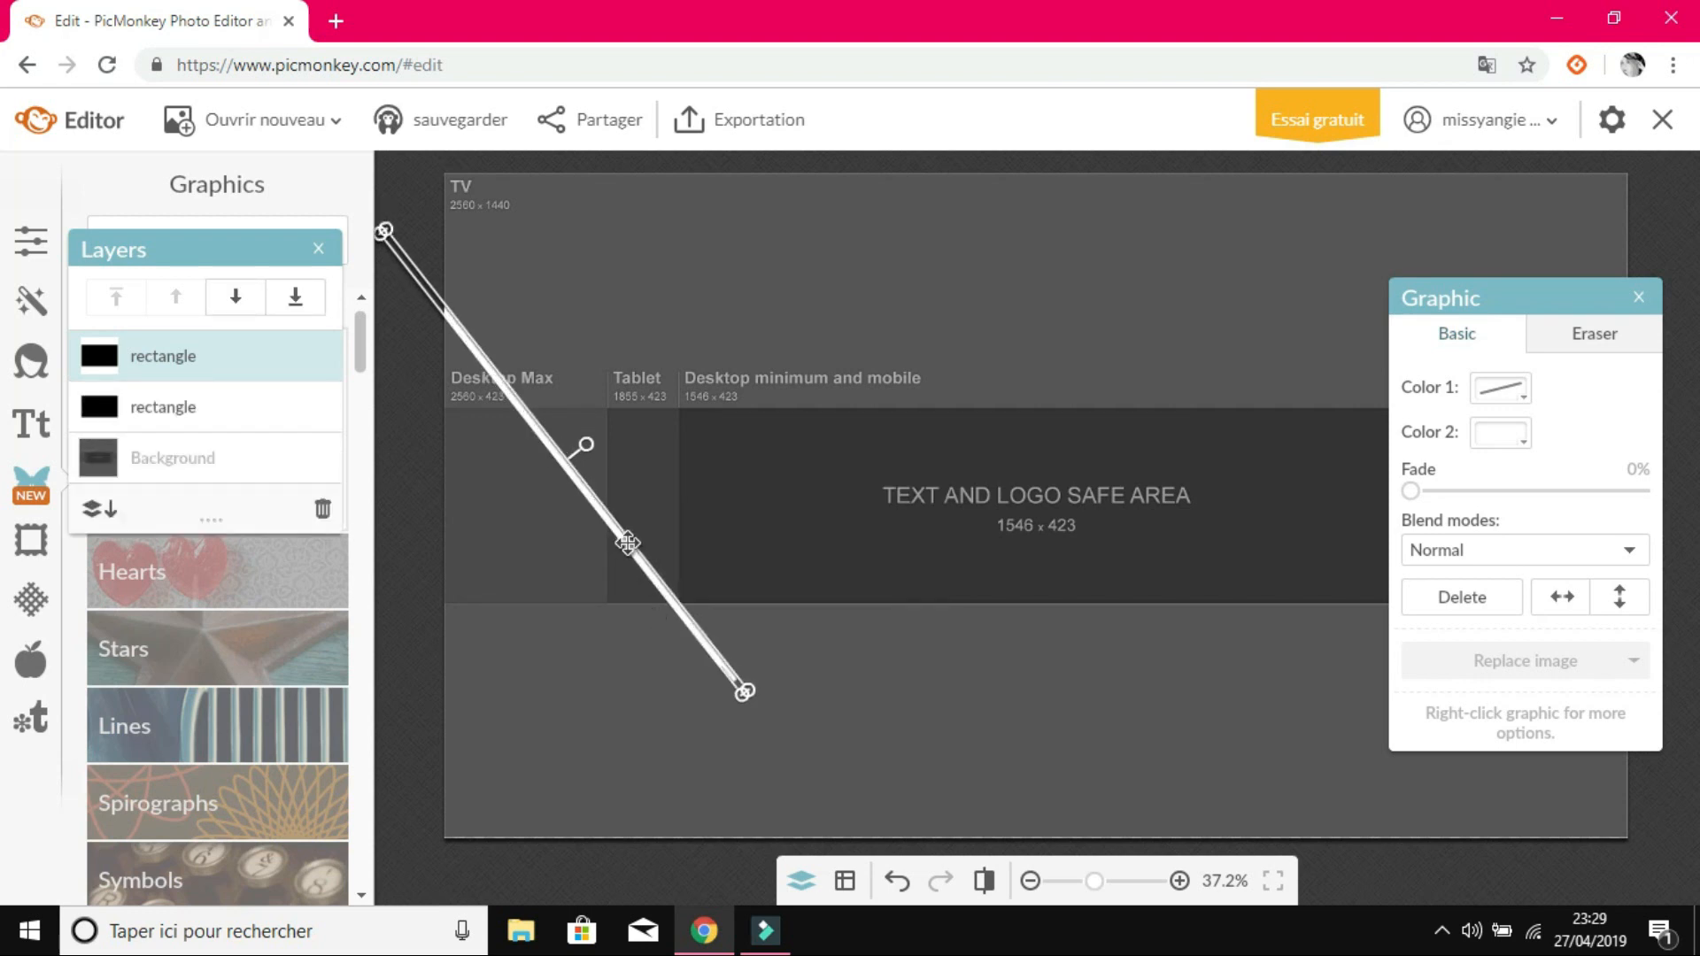
drag(627, 542, 757, 537)
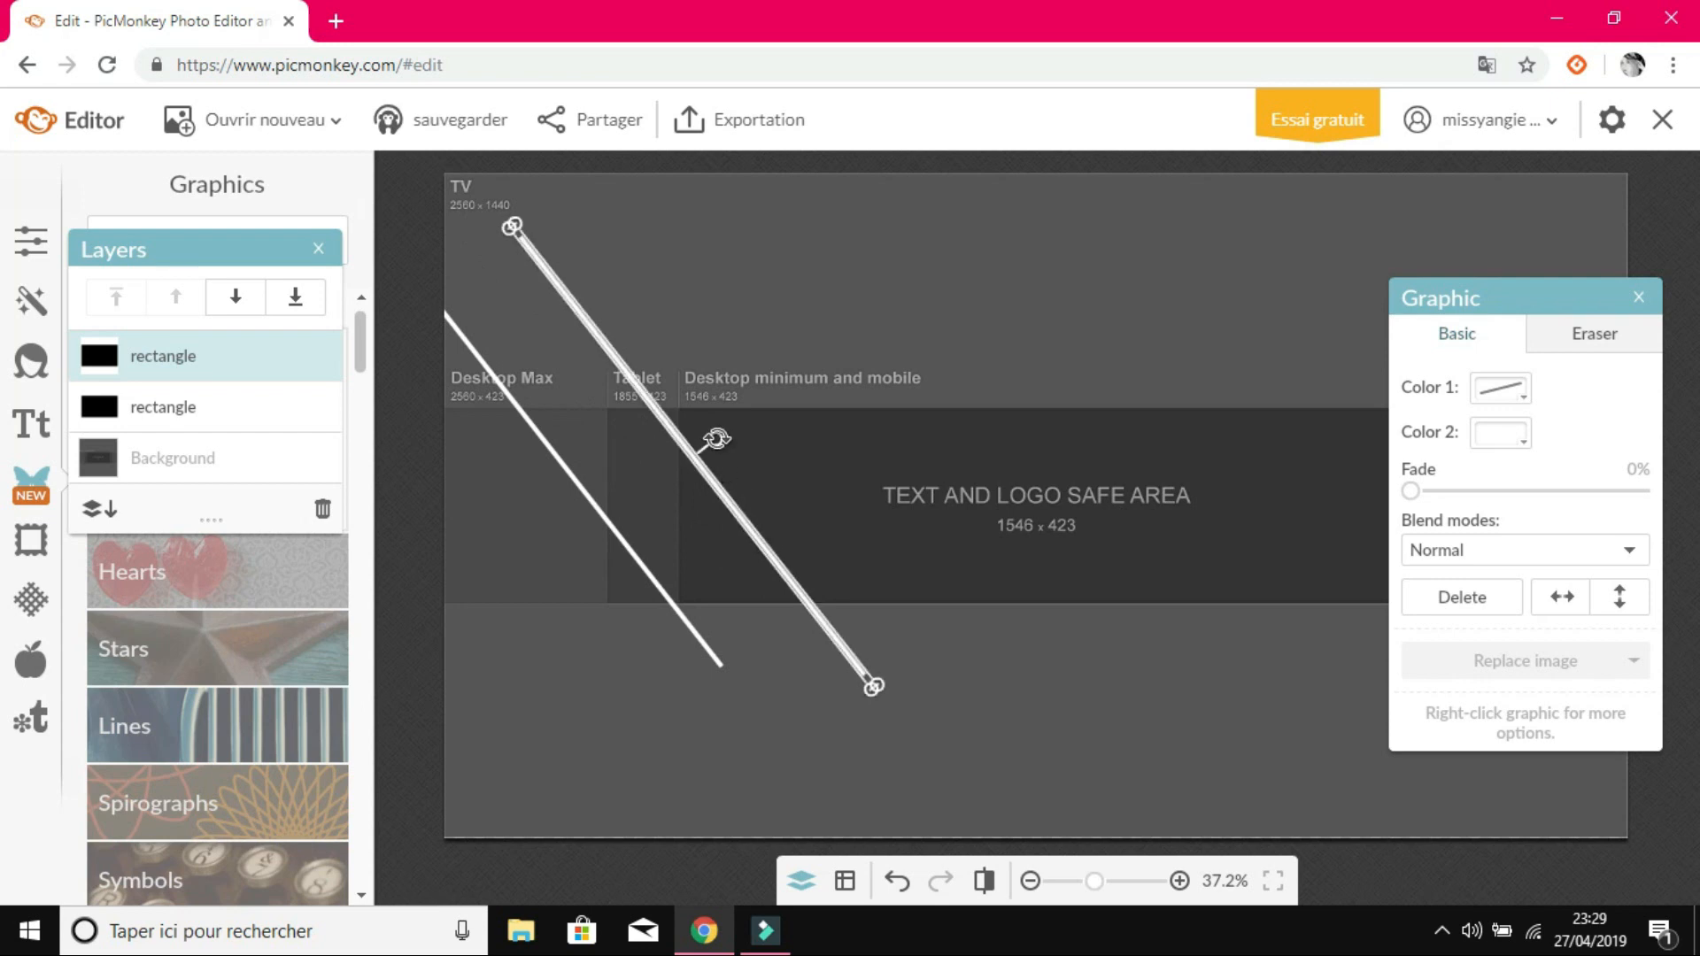
drag(715, 440, 917, 593)
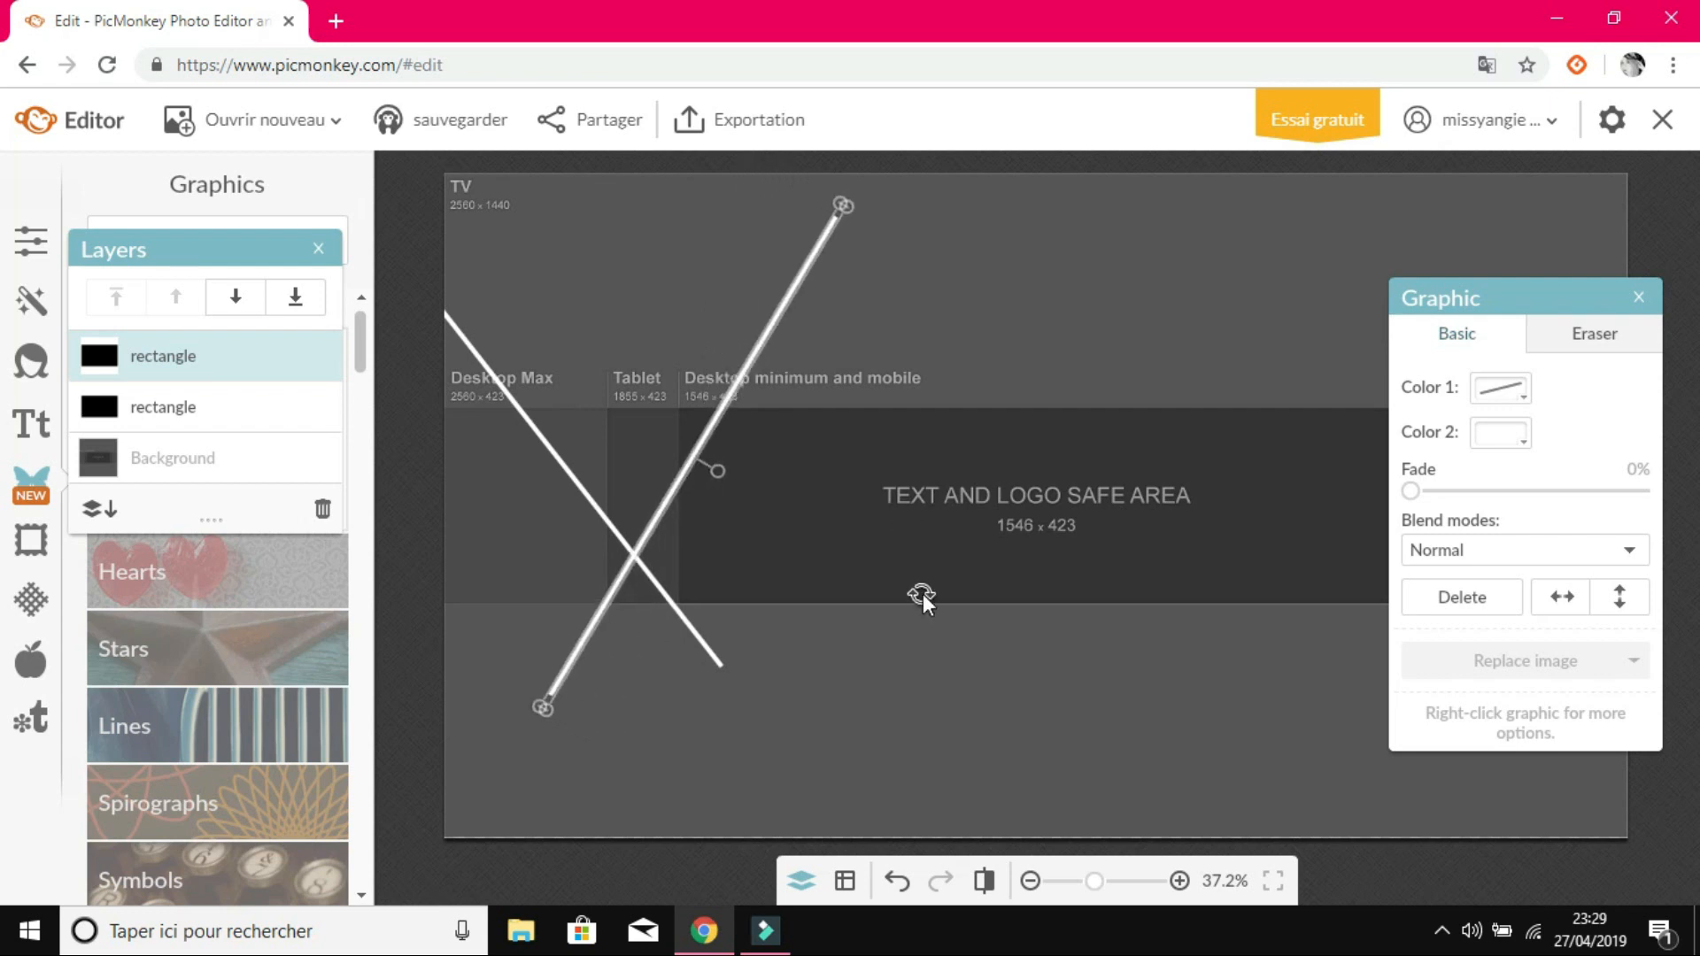
drag(695, 445, 803, 330)
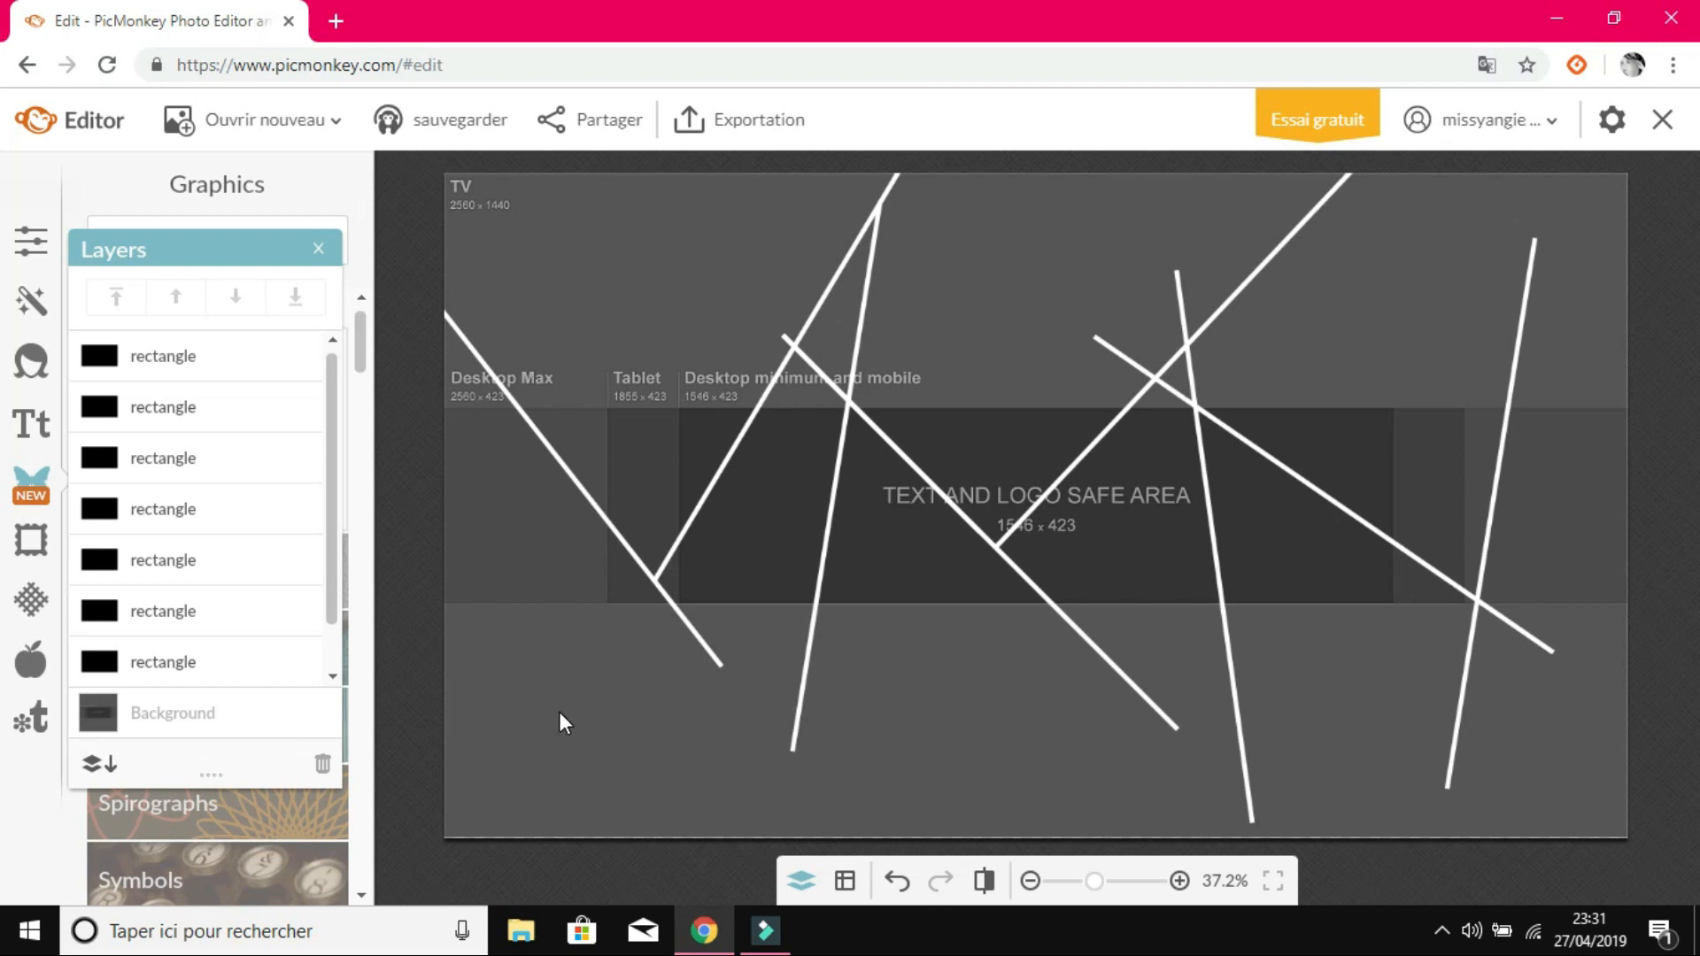
click(318, 249)
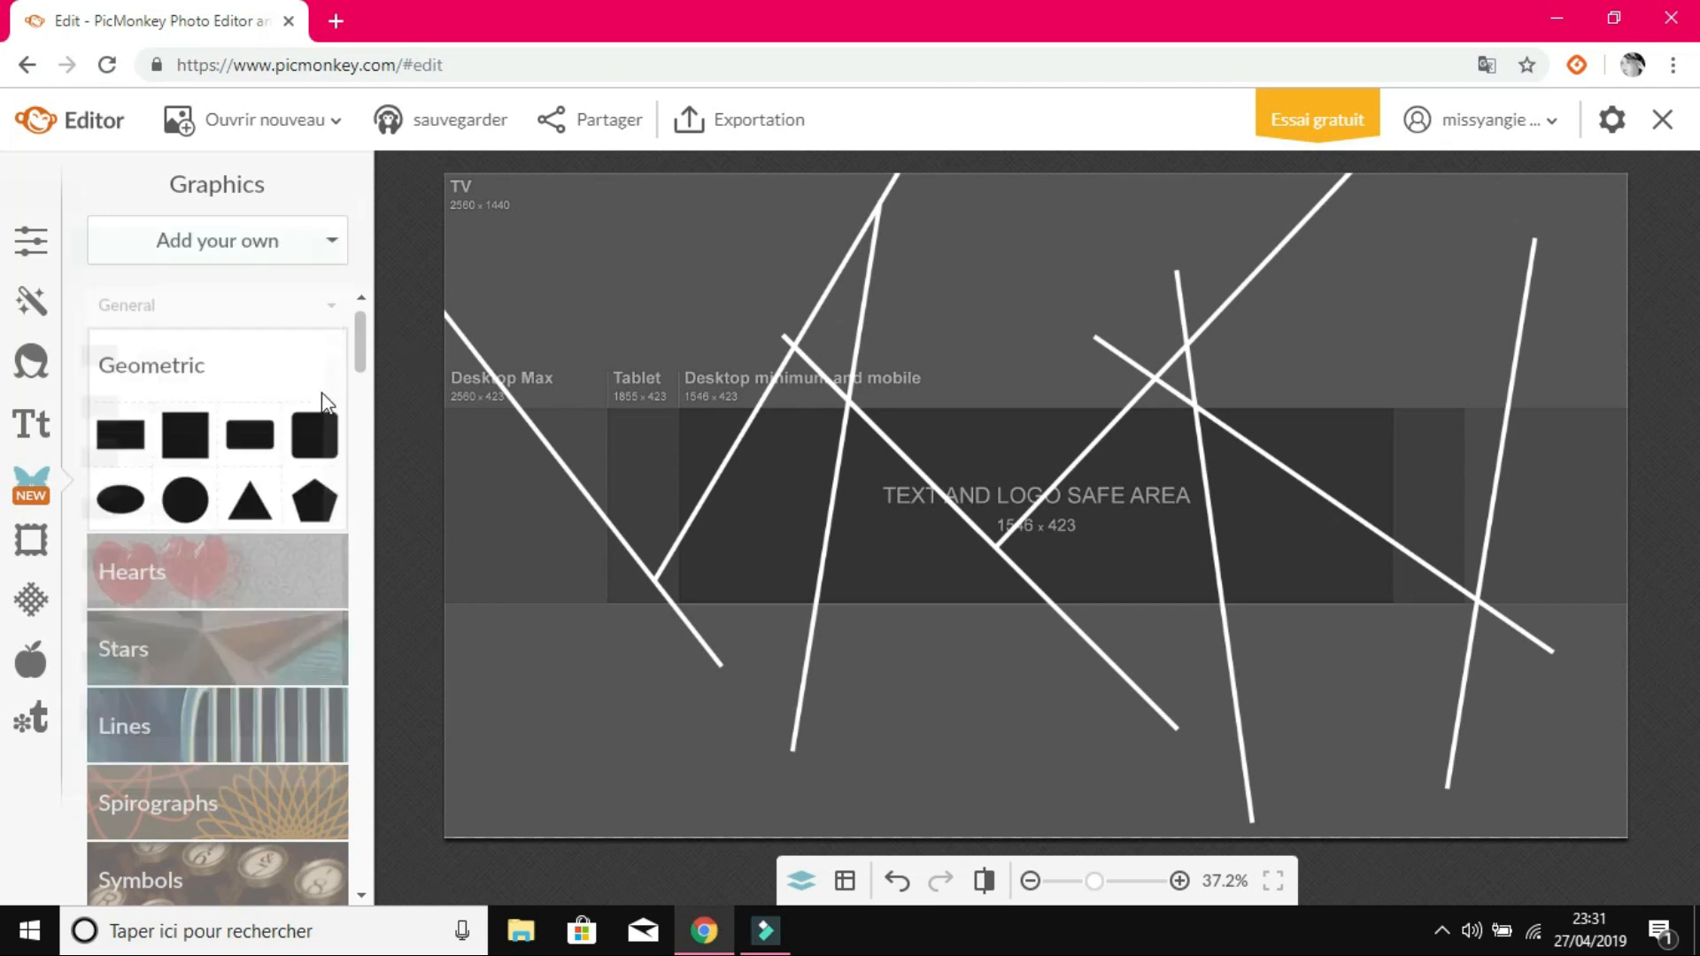
click(211, 365)
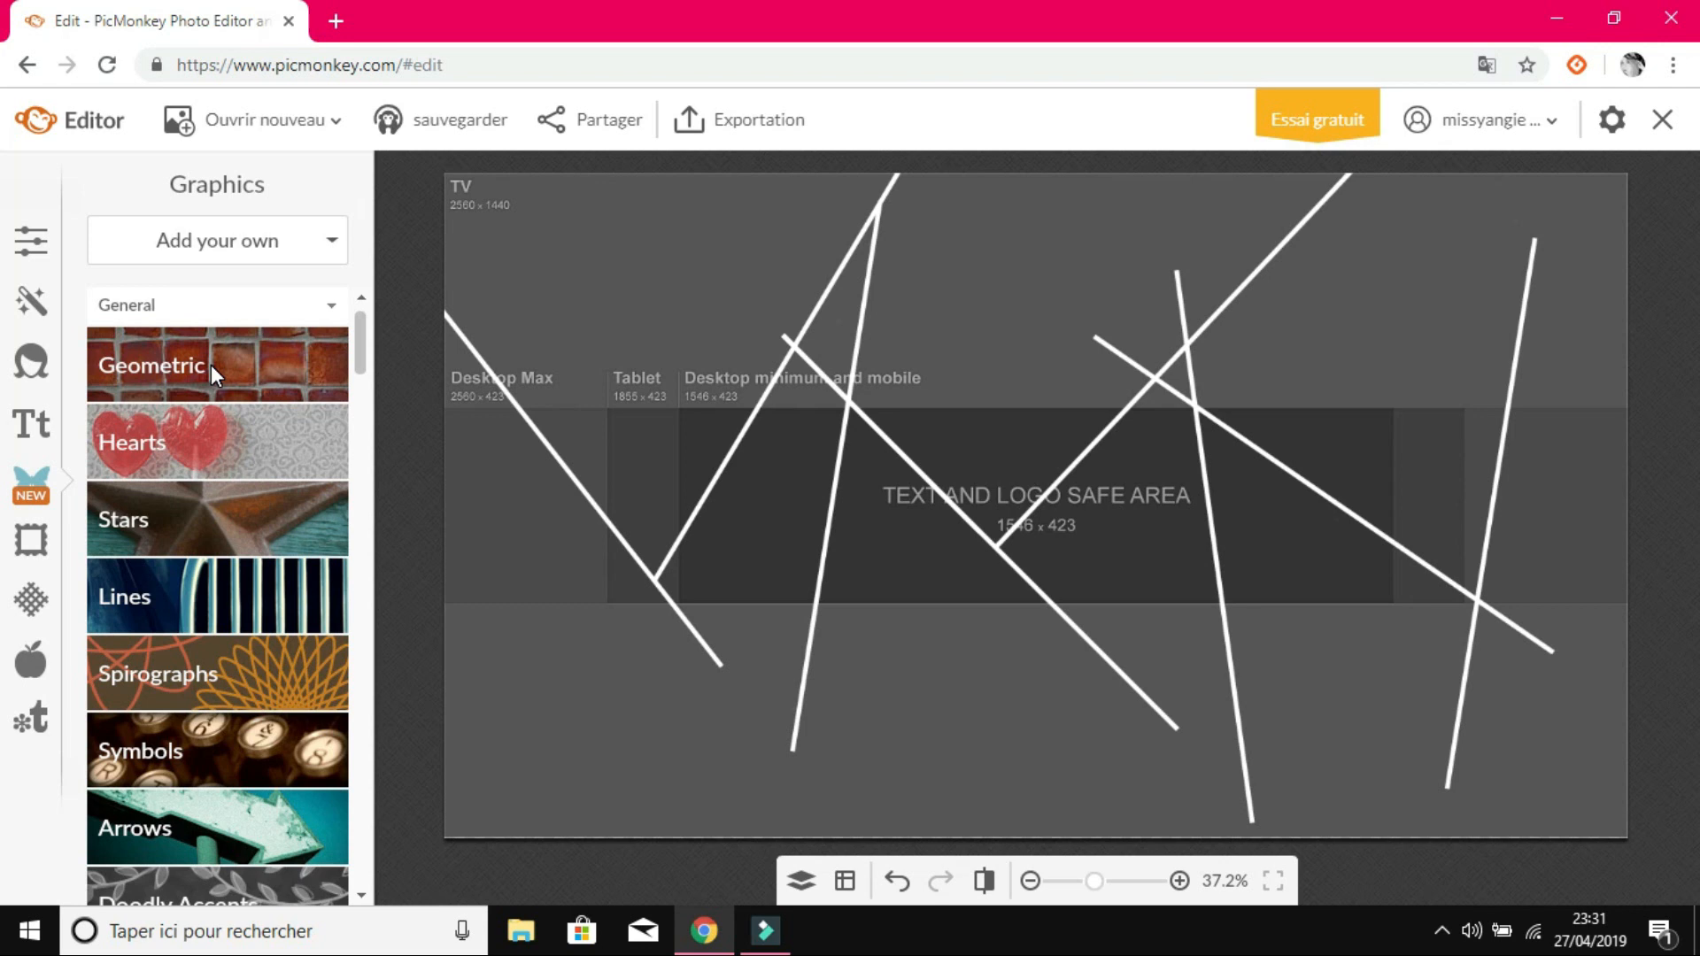
click(198, 233)
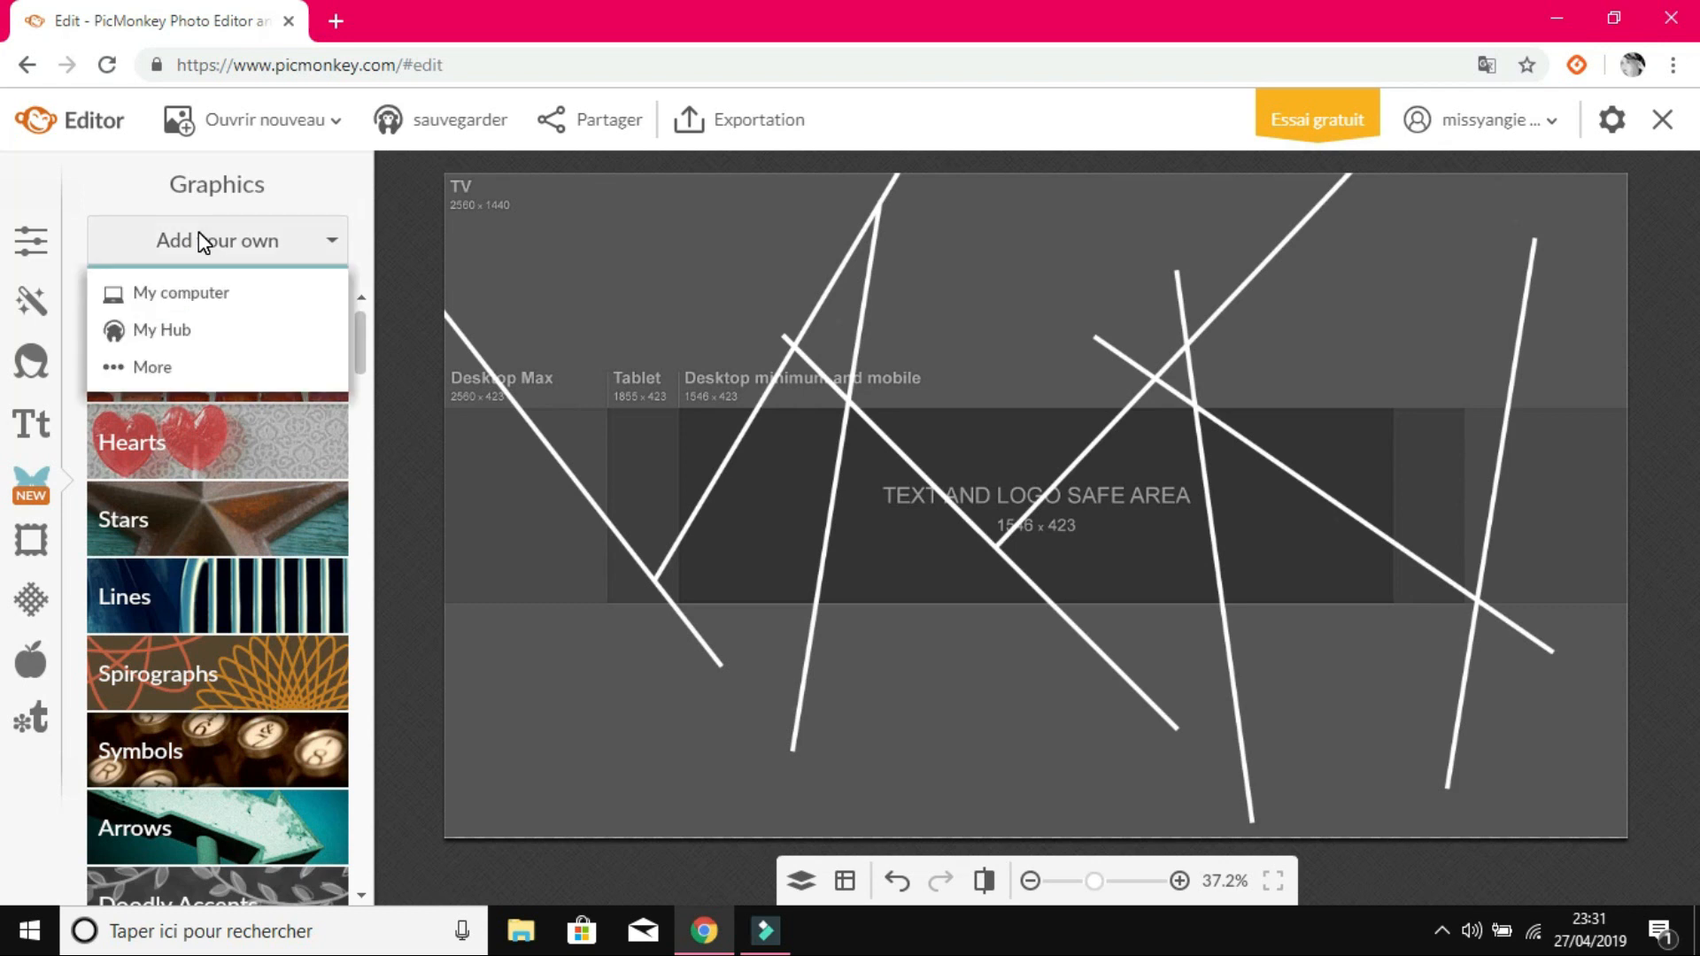
click(212, 296)
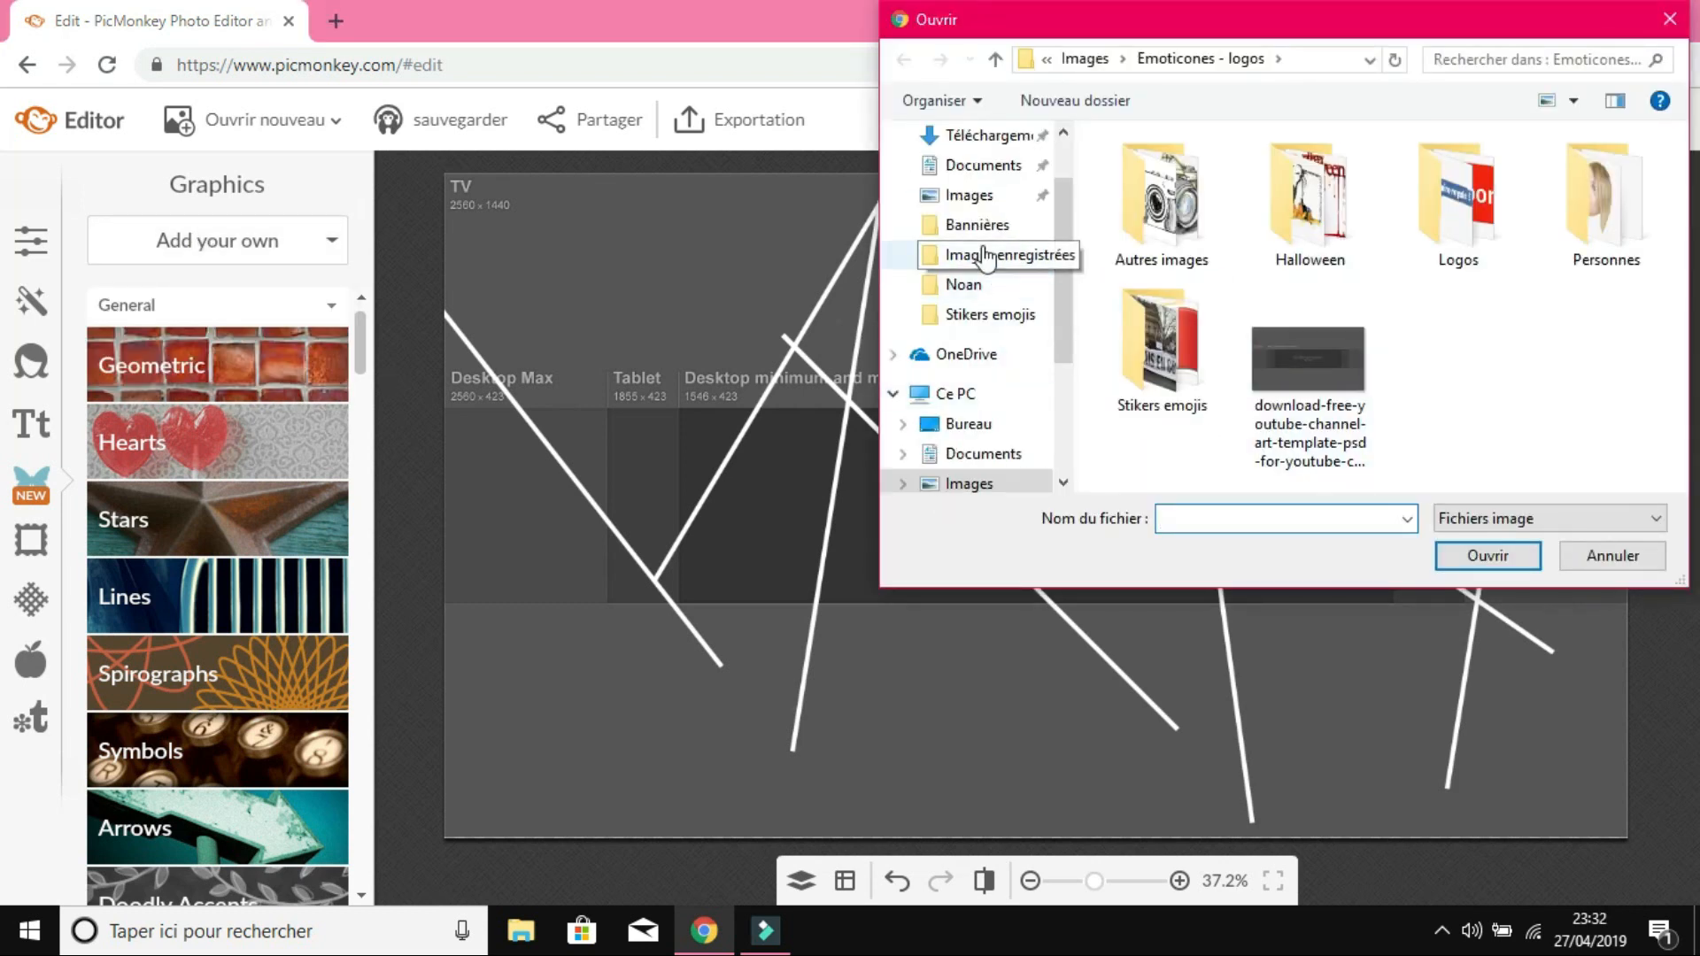
click(965, 195)
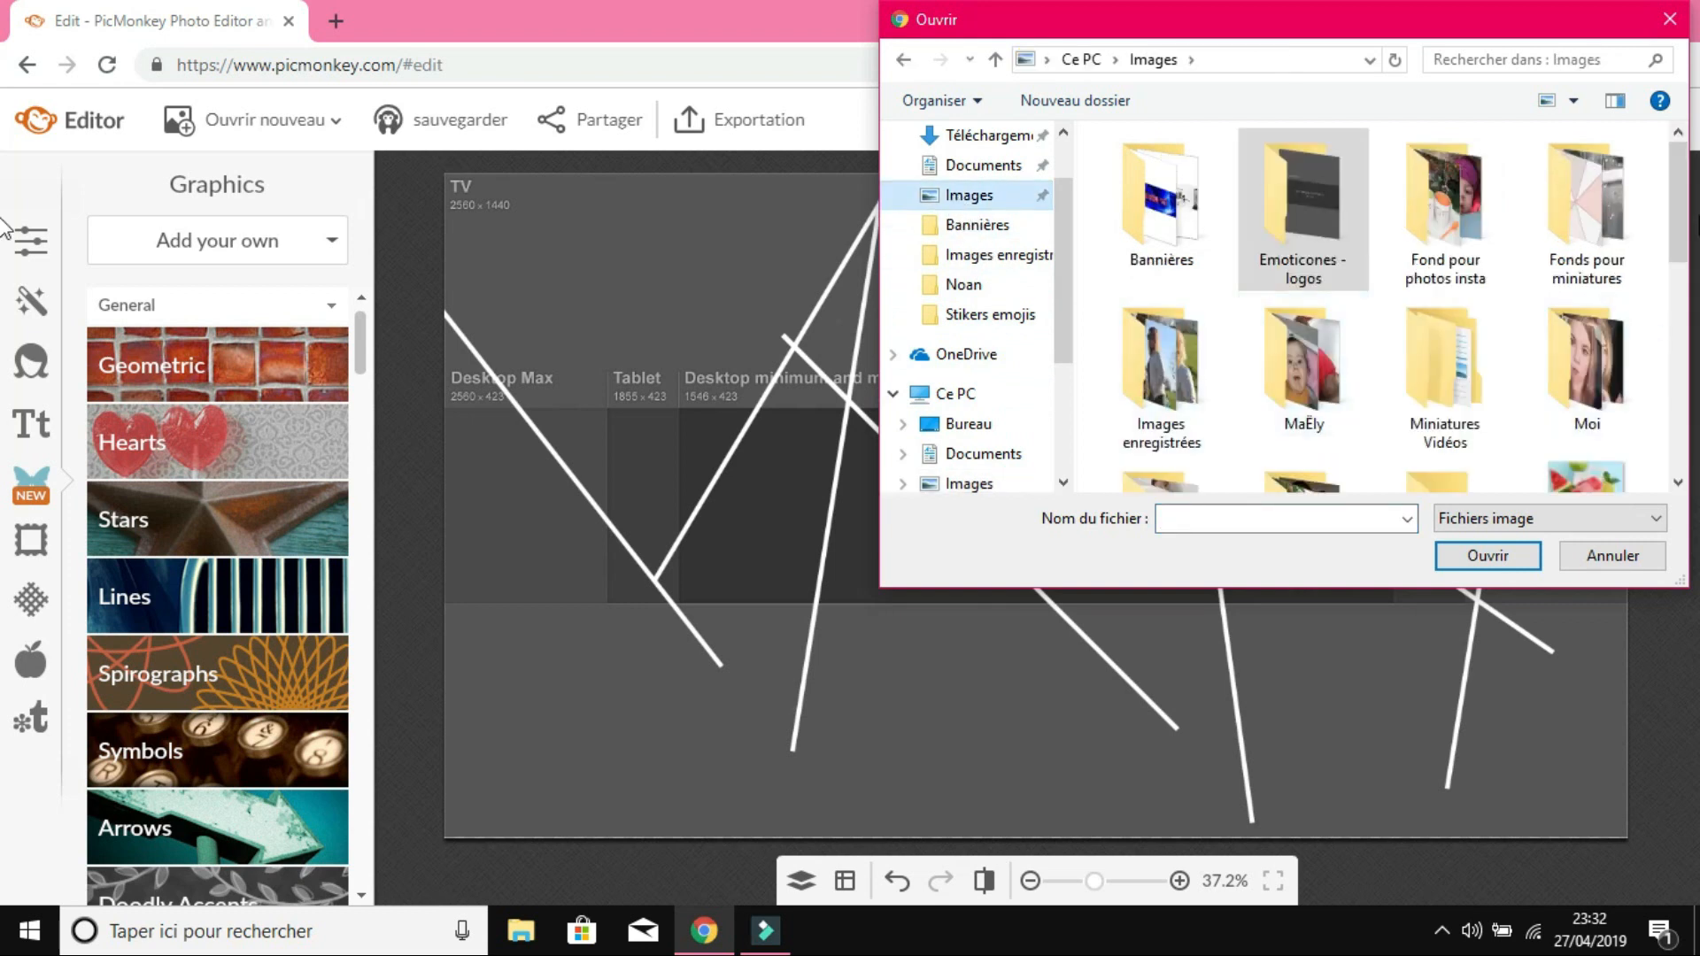
drag(1682, 202, 1682, 365)
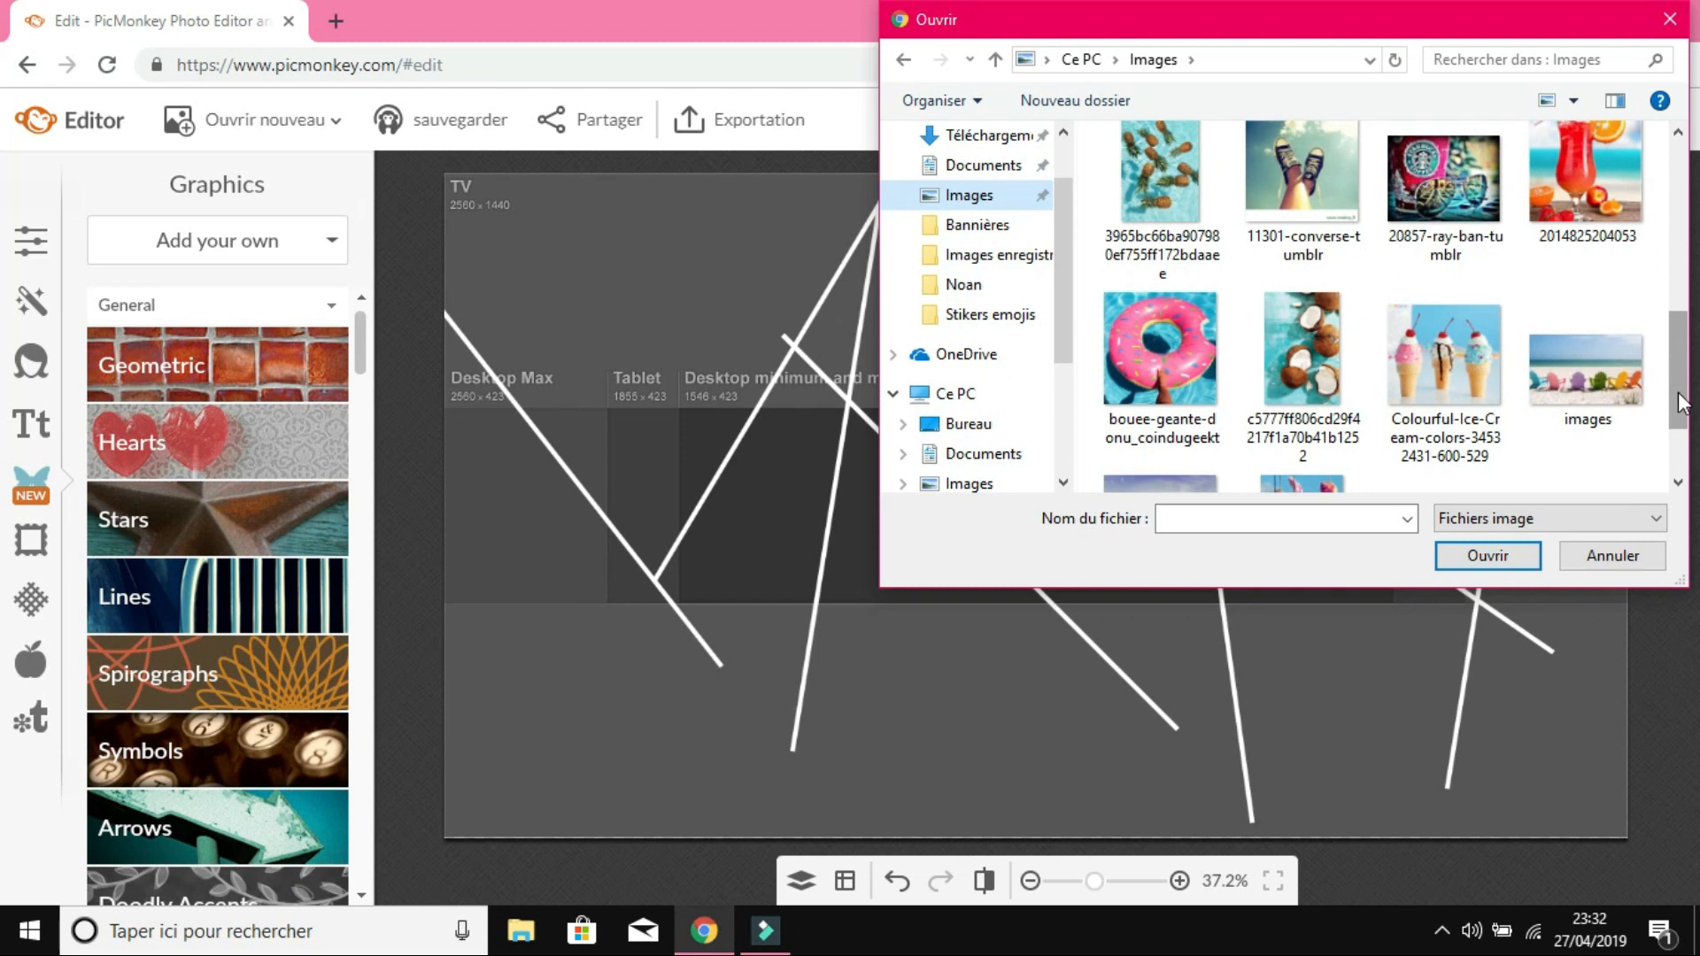
mouse_move(1682, 403)
mouse_down()
mouse_move(1682, 439)
mouse_move(1682, 405)
mouse_up()
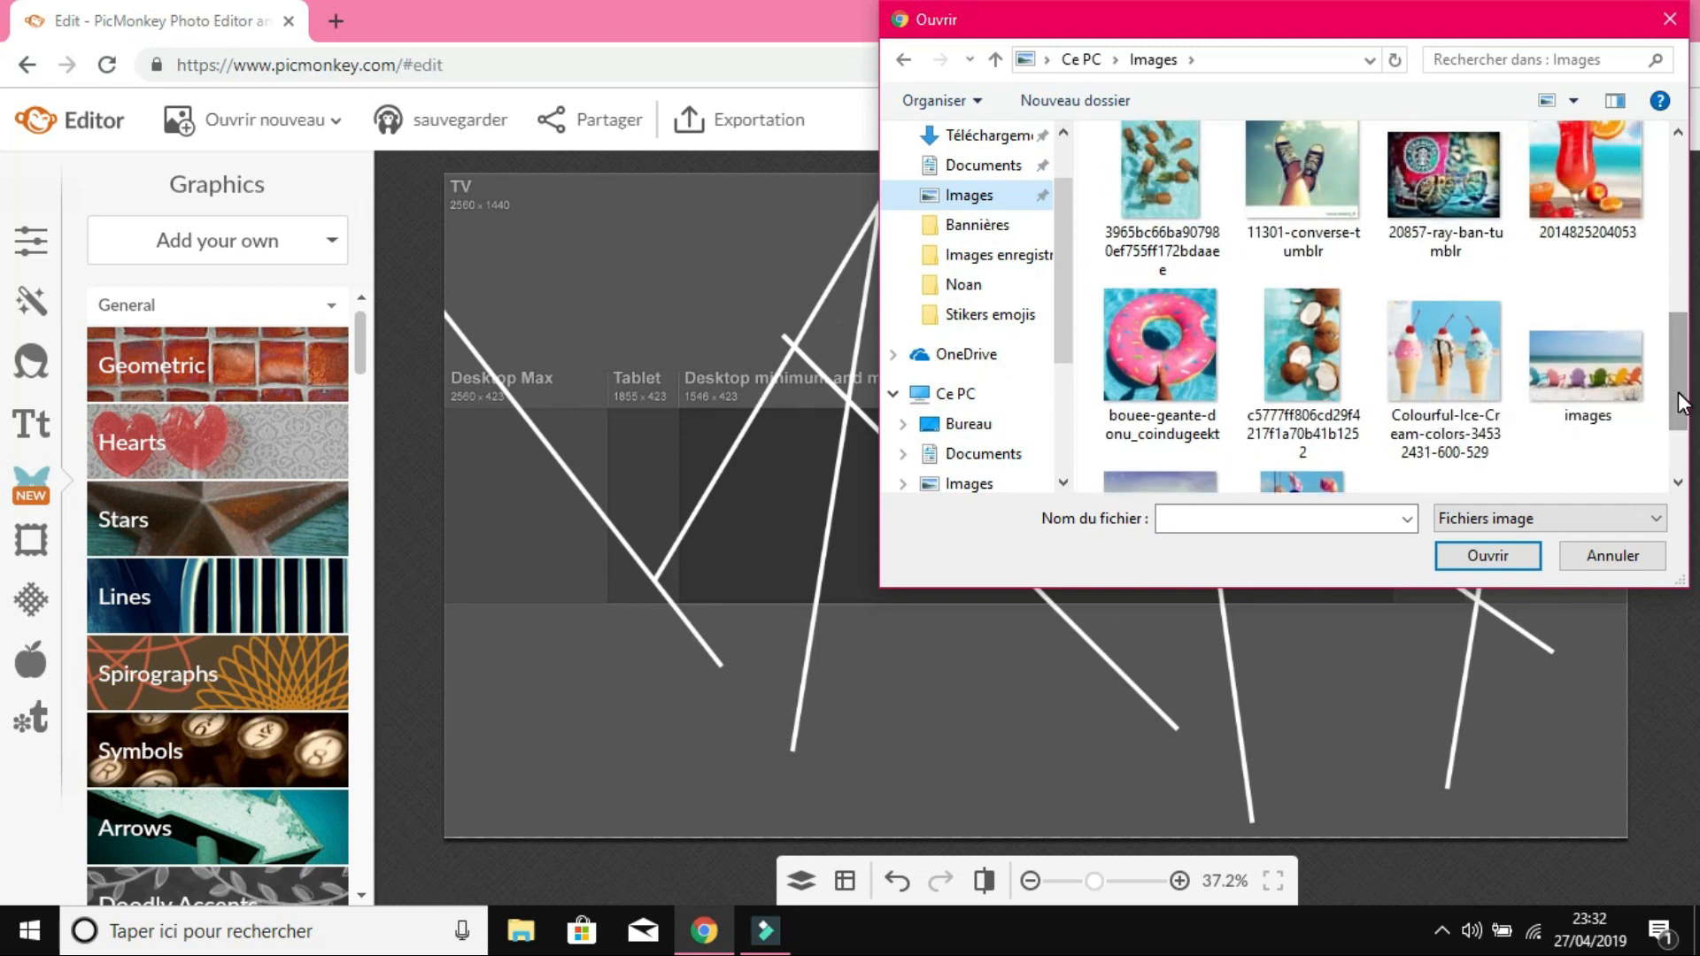
scroll(1682, 405, down, 1)
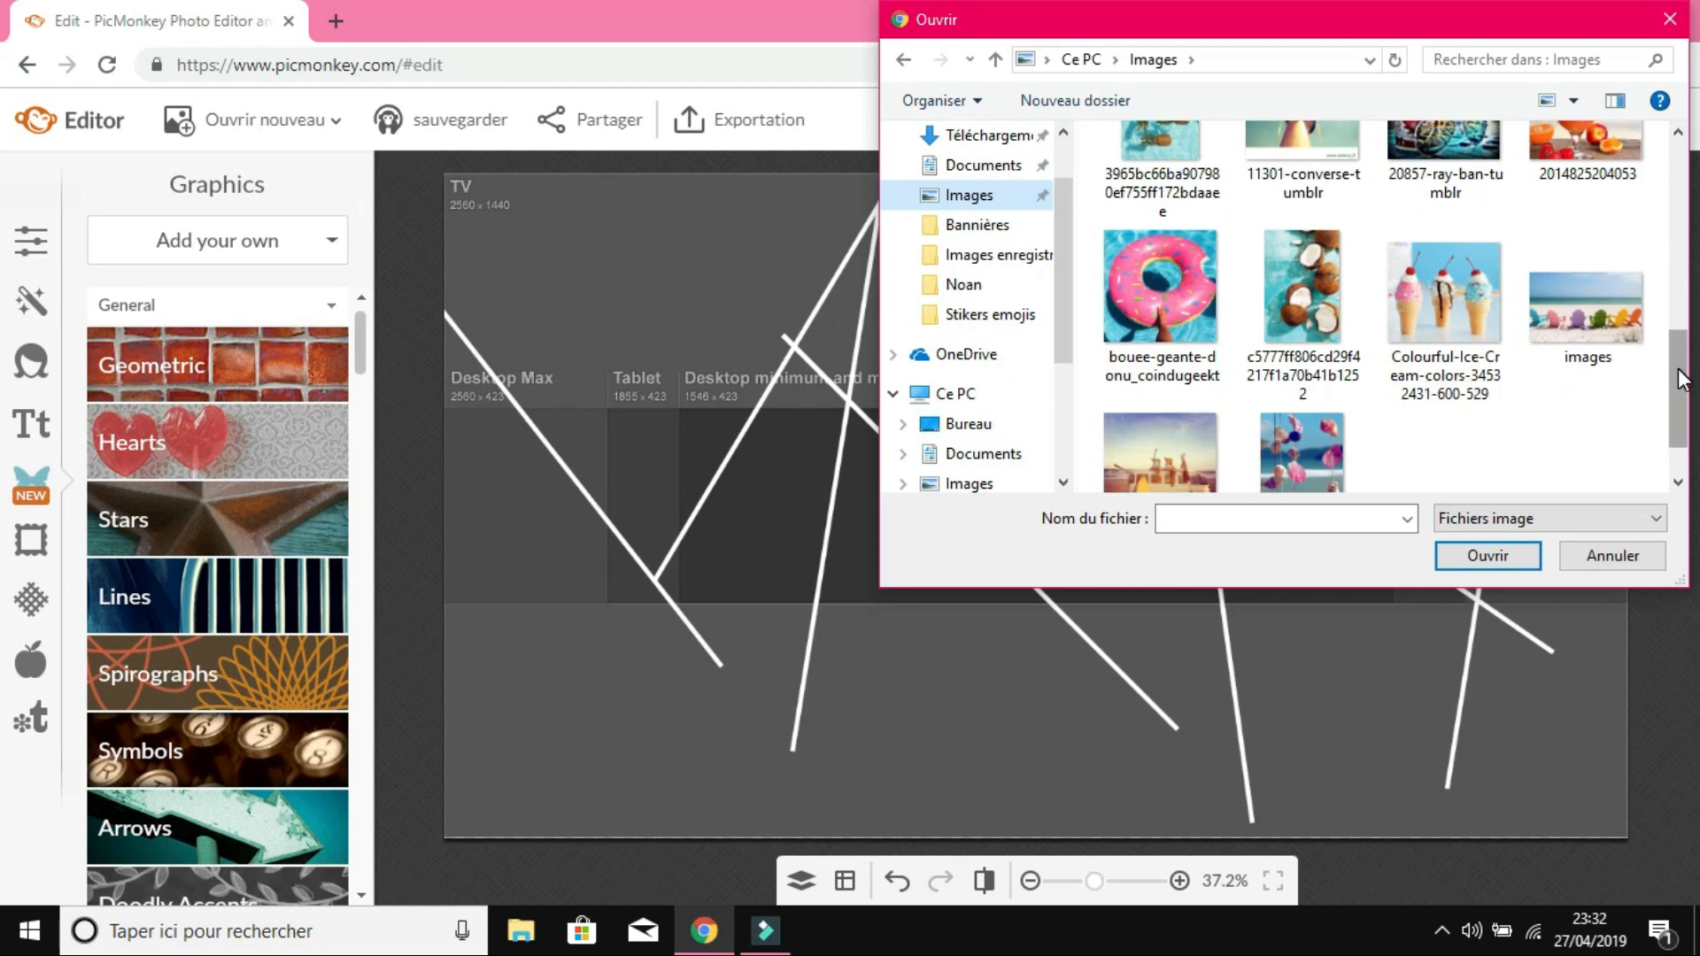
scroll(1682, 379, up, 3)
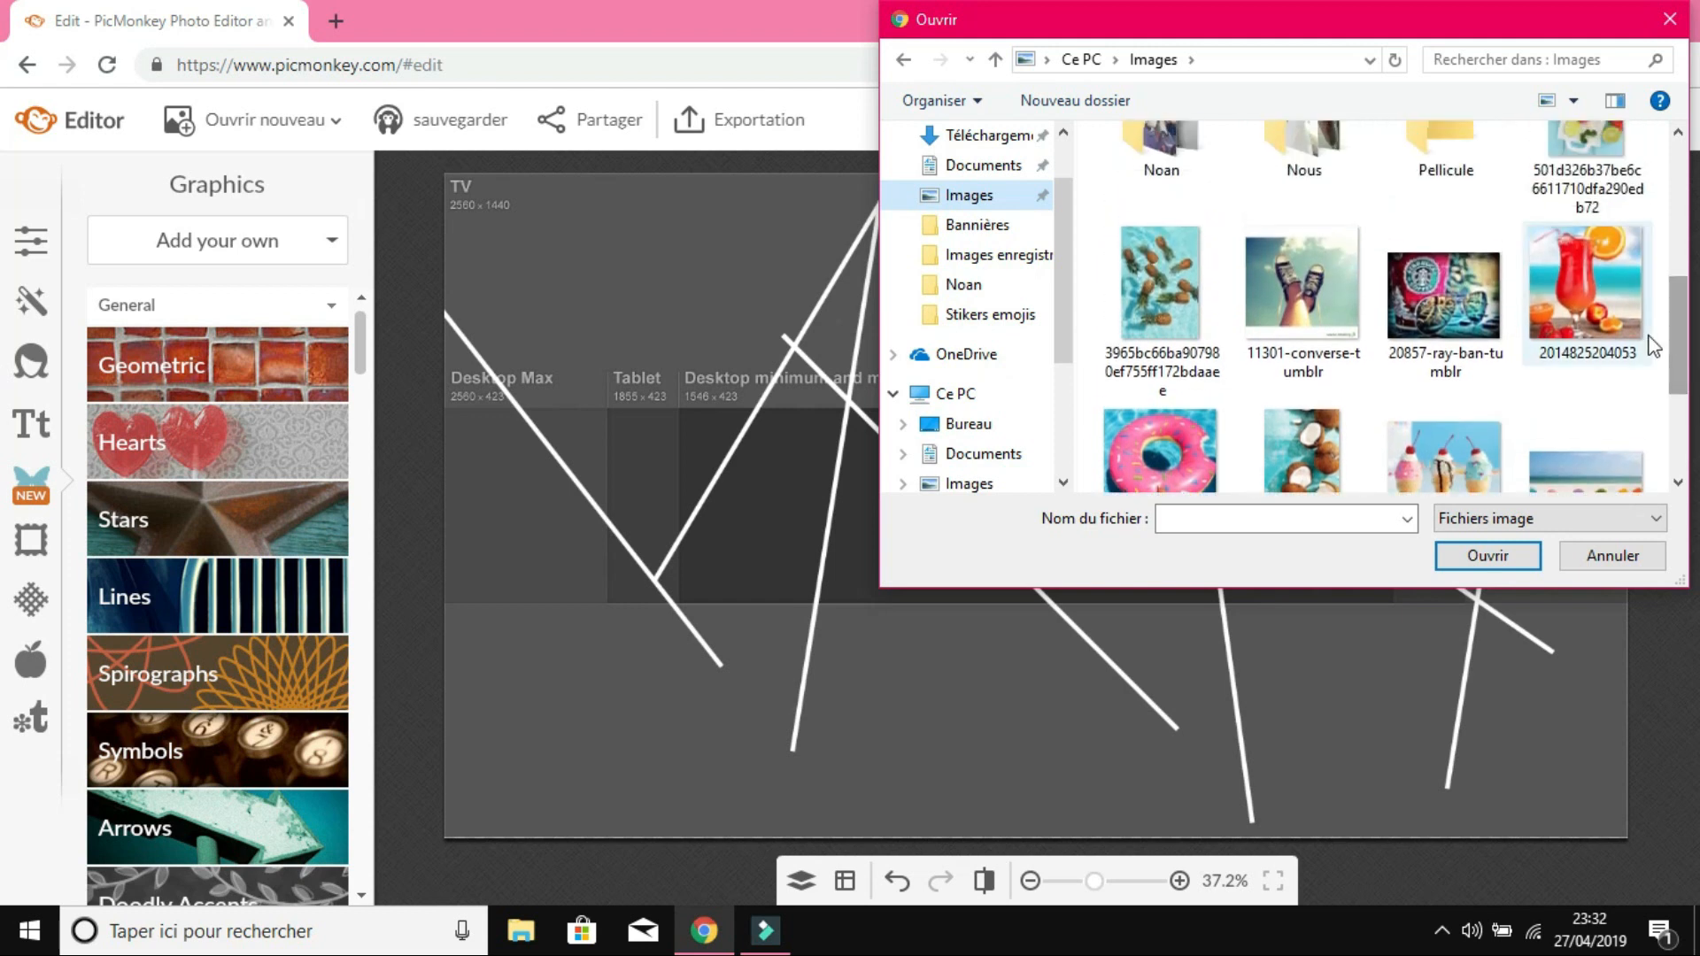
double_click(1594, 316)
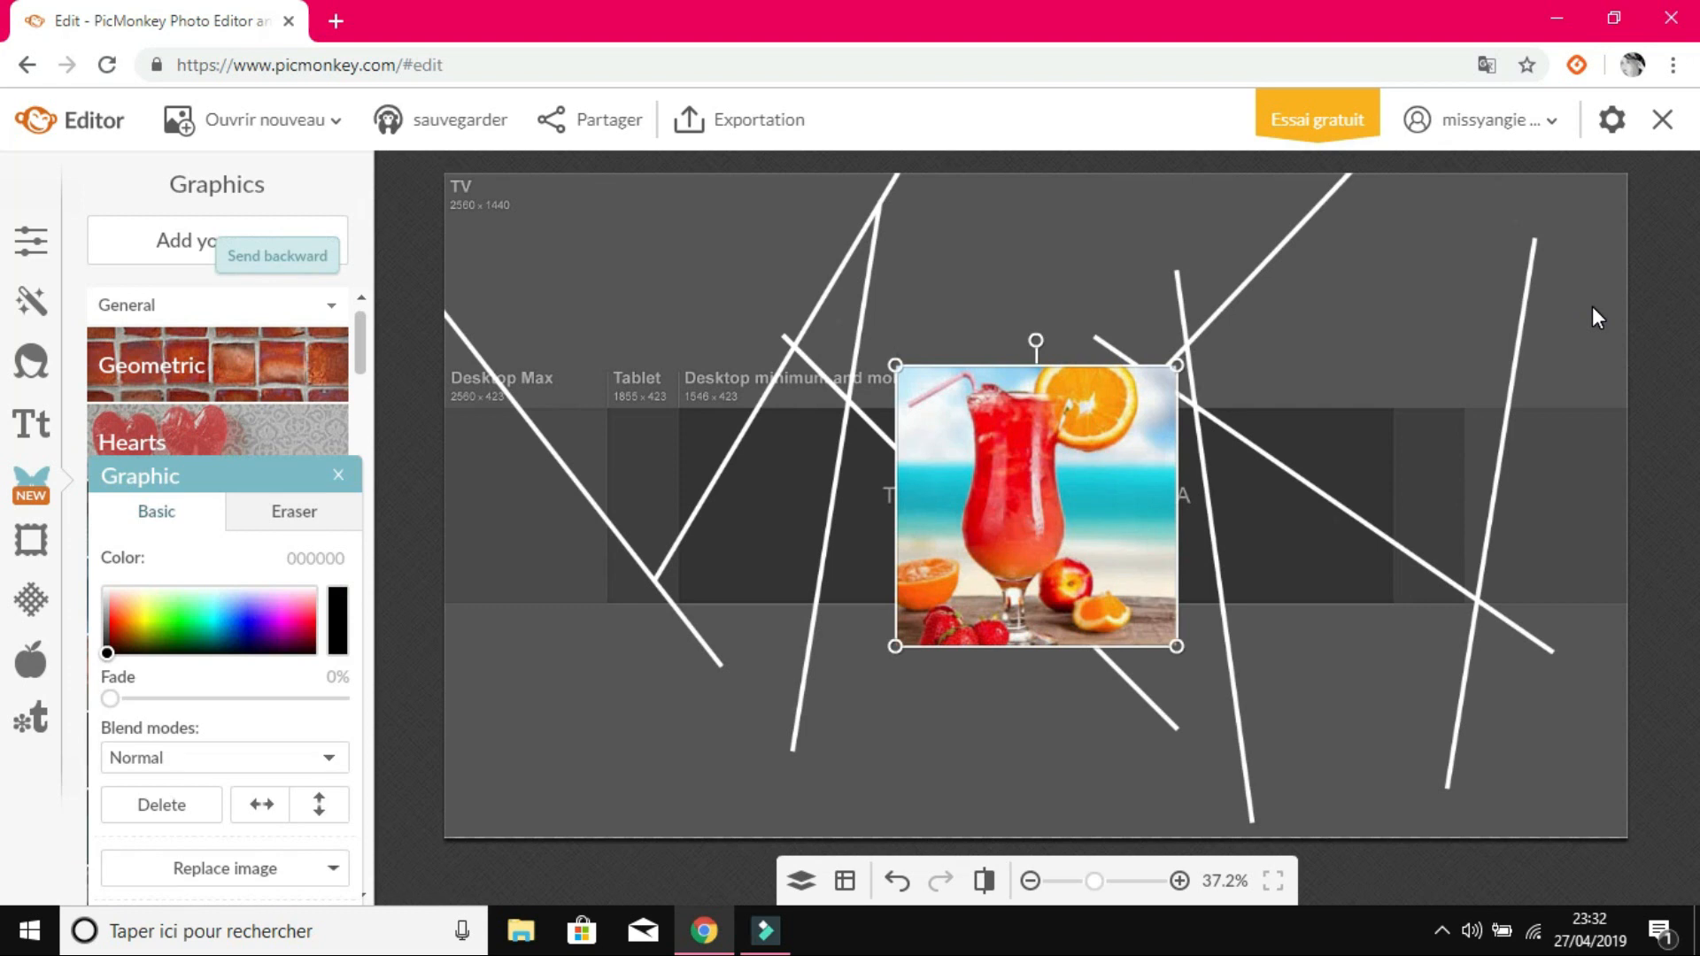
Step: Place the cocktail picture at the banner's left edge, shrink it slightly and send it behind the white lines
drag(1011, 490, 525, 488)
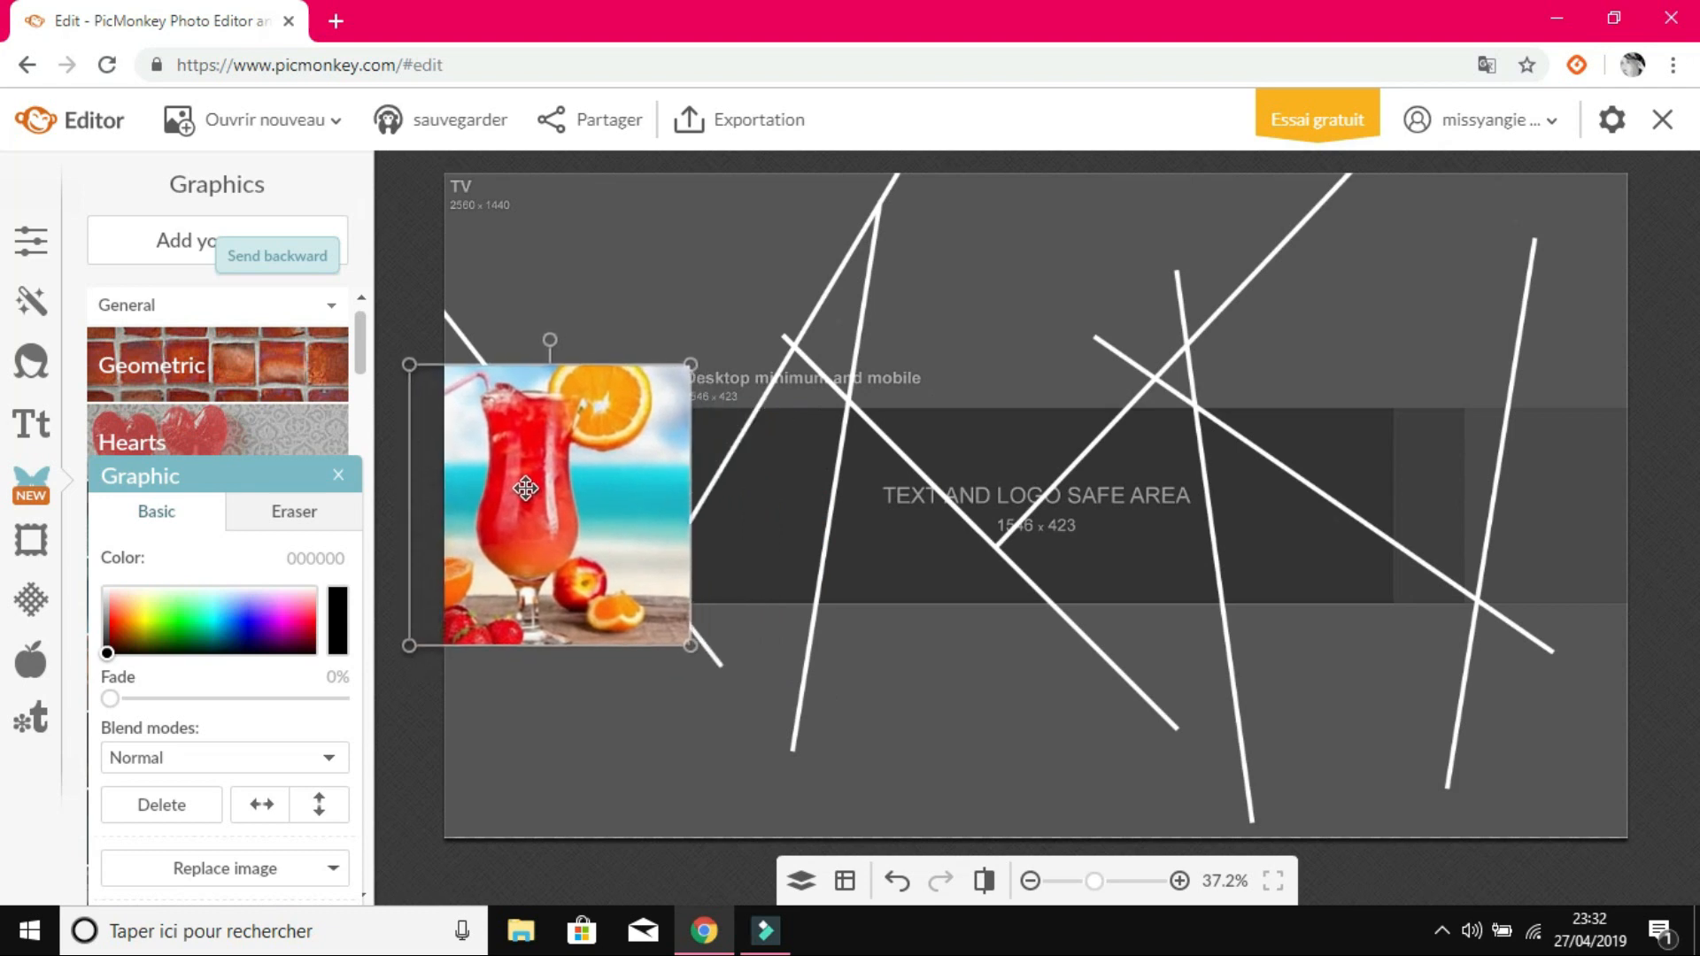
mouse_move(691, 646)
mouse_down()
mouse_move(651, 609)
mouse_move(692, 630)
mouse_up()
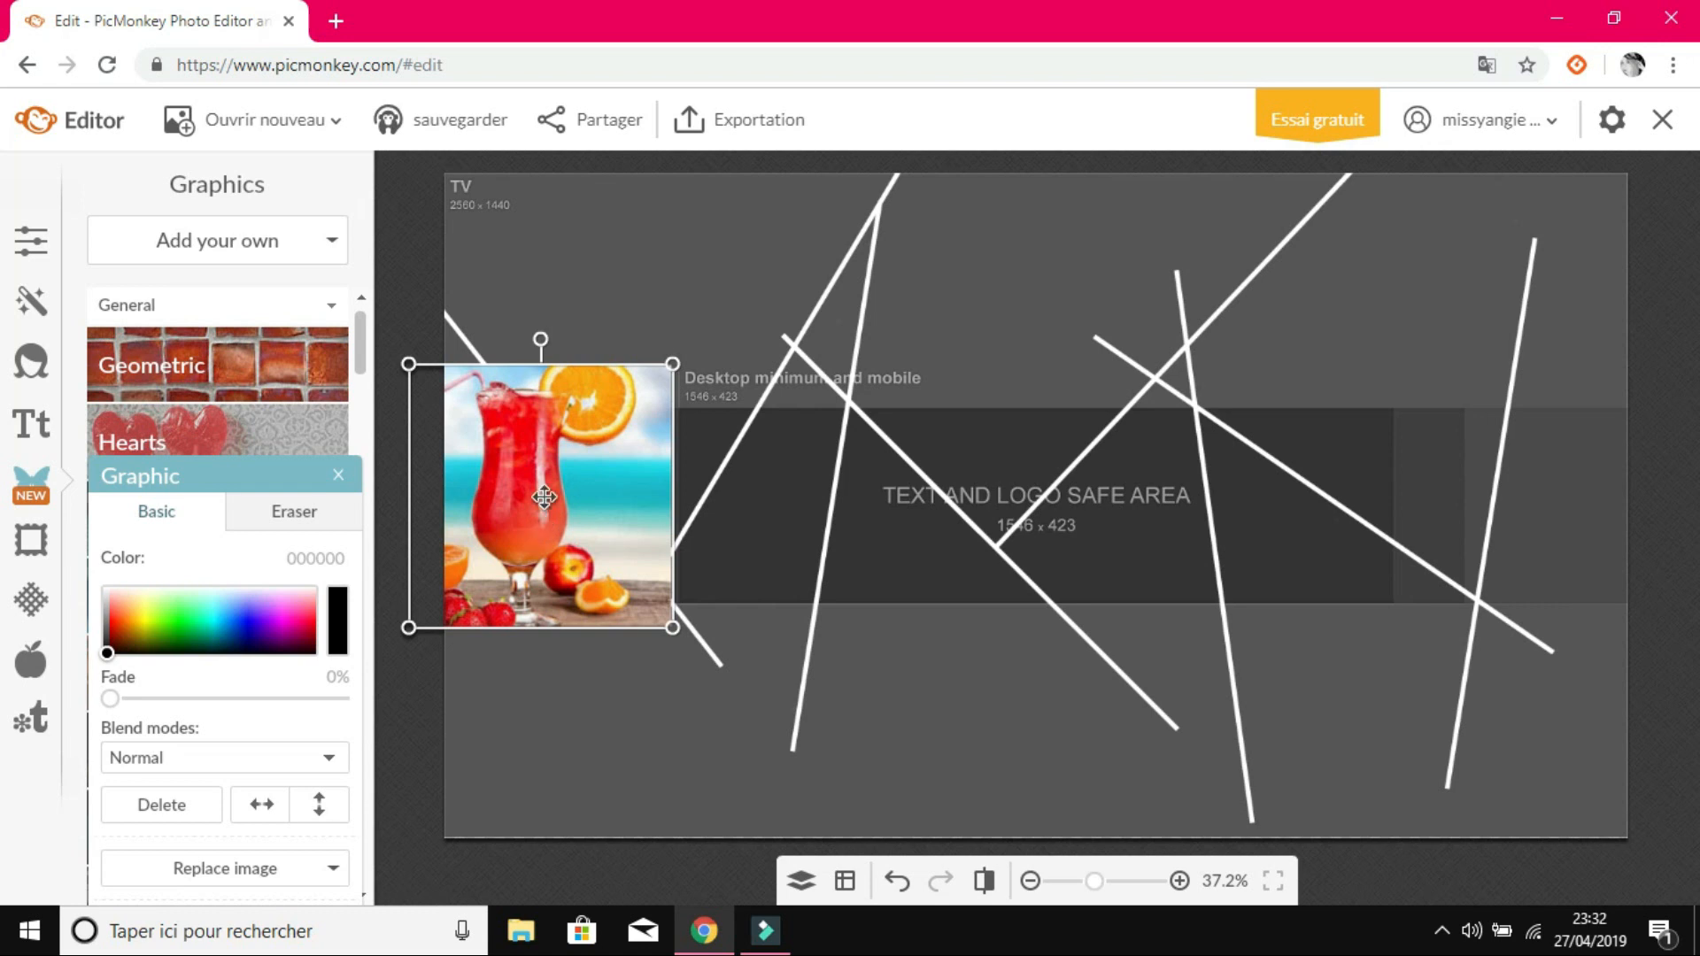
right_click(543, 498)
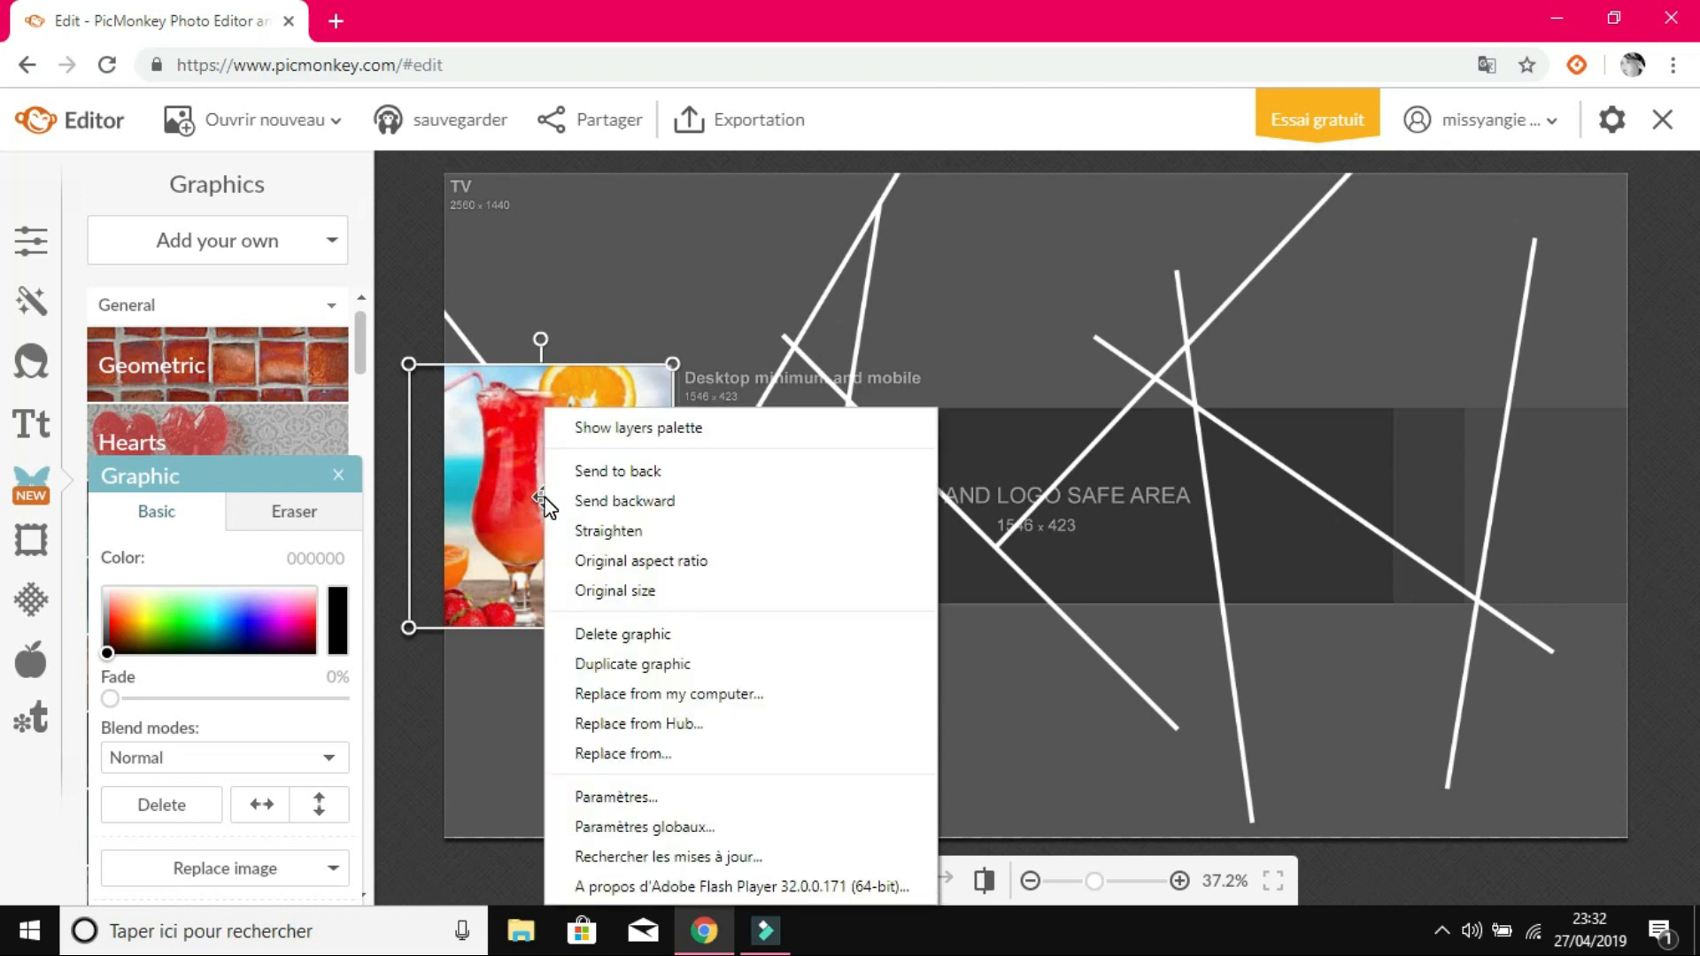
click(603, 472)
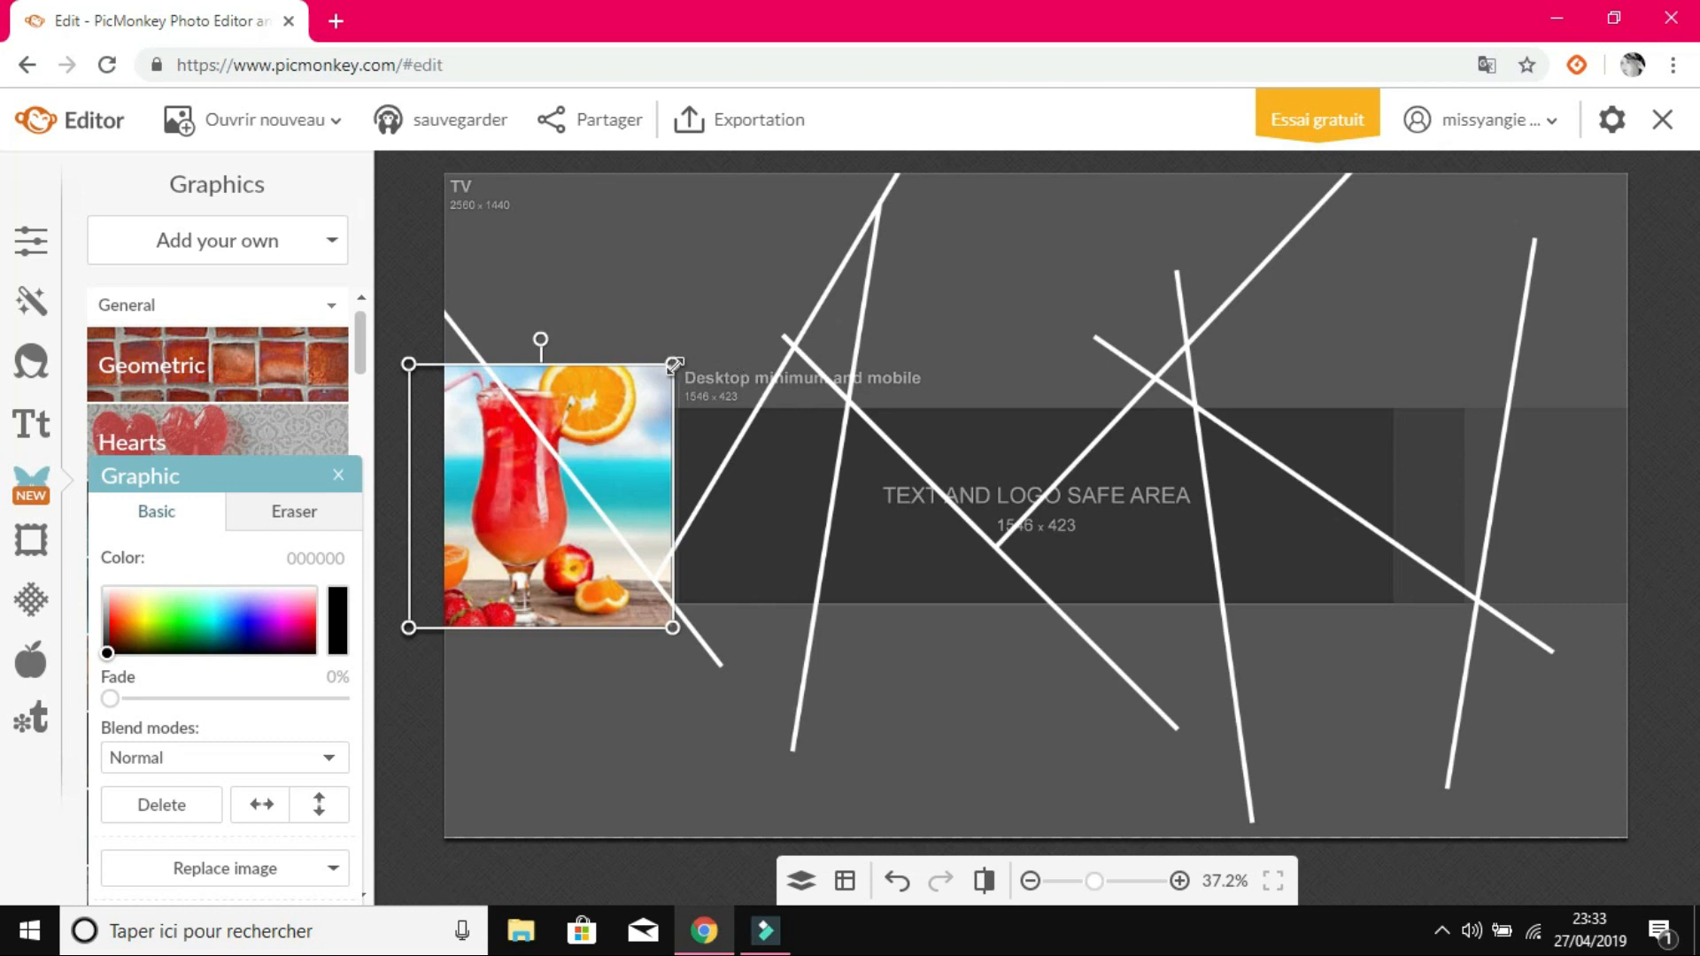
drag(676, 359, 665, 372)
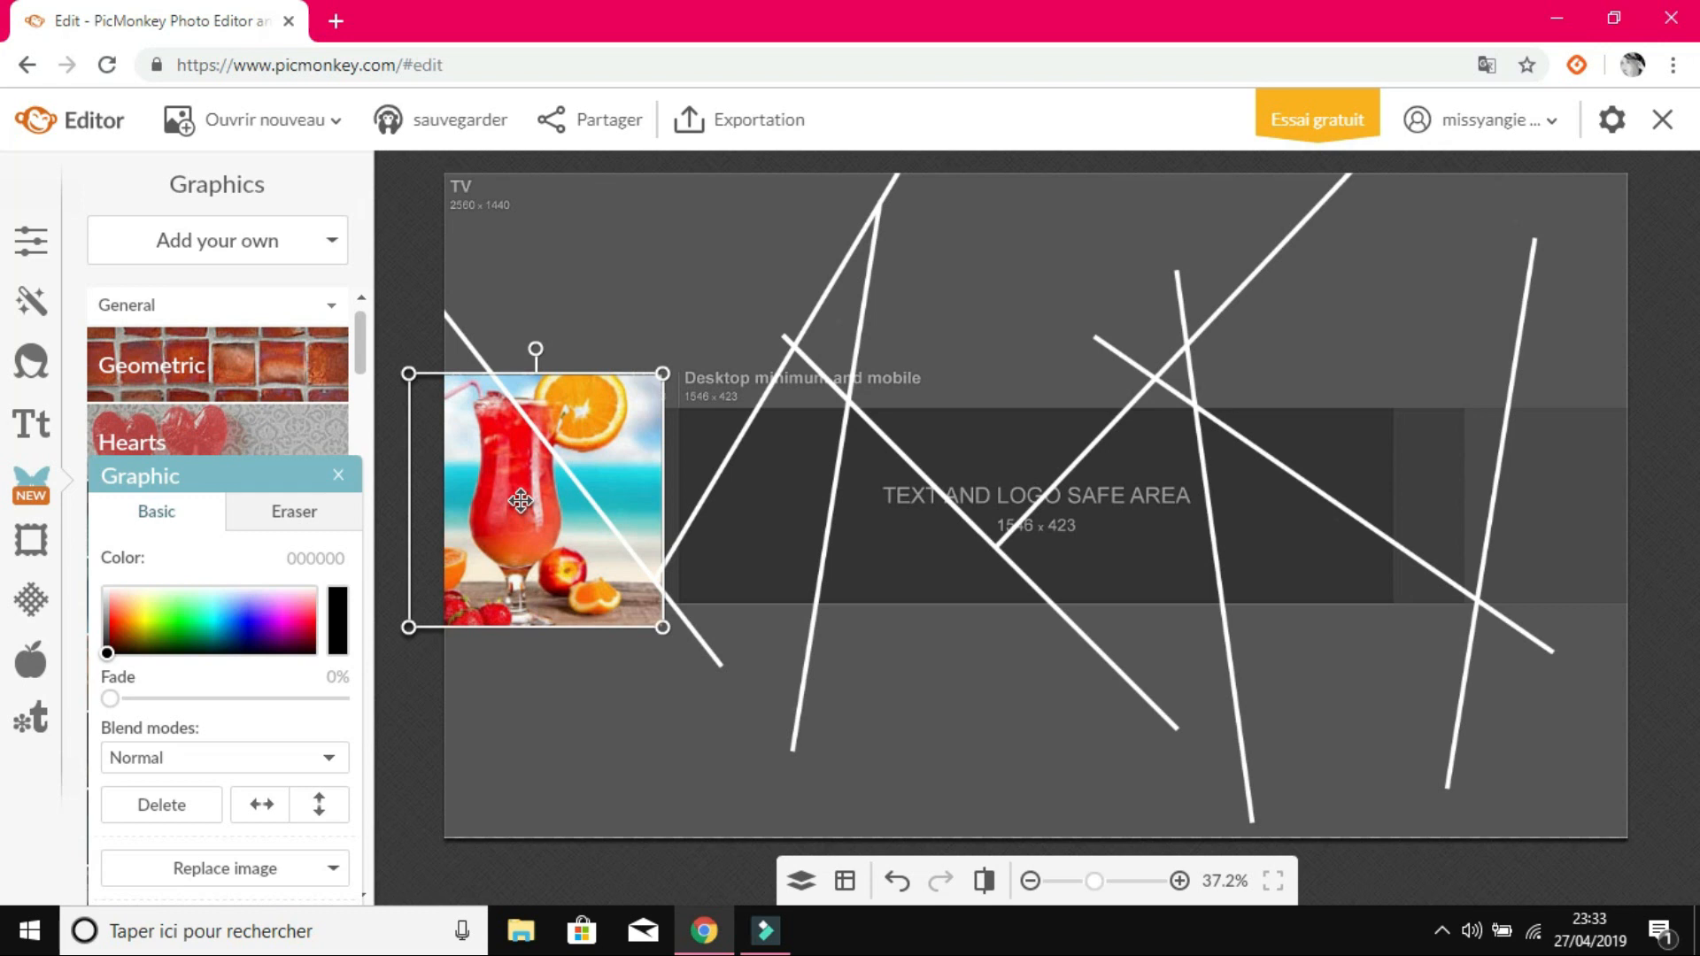
Step: Enlarge the eraser and erase the part of the cocktail picture that extends past the first diagonal line
click(299, 517)
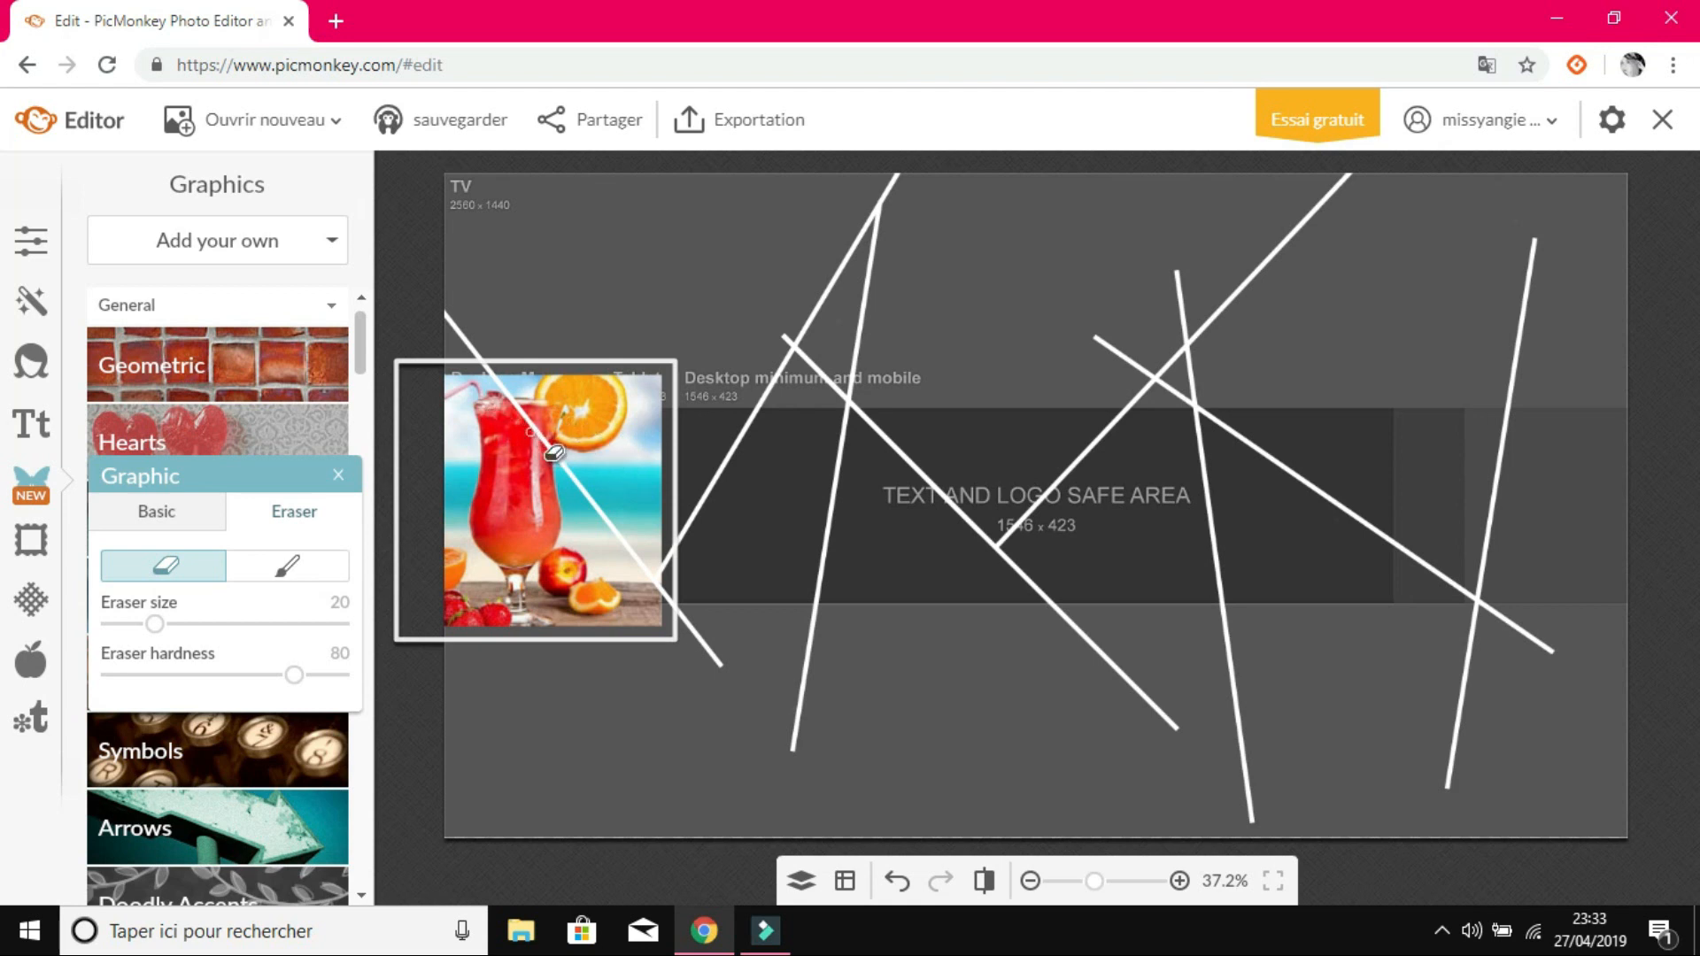
click(168, 624)
drag(170, 626, 231, 625)
mouse_move(666, 435)
mouse_down()
mouse_move(620, 363)
mouse_move(642, 375)
mouse_move(624, 386)
mouse_move(660, 493)
mouse_up()
click(692, 704)
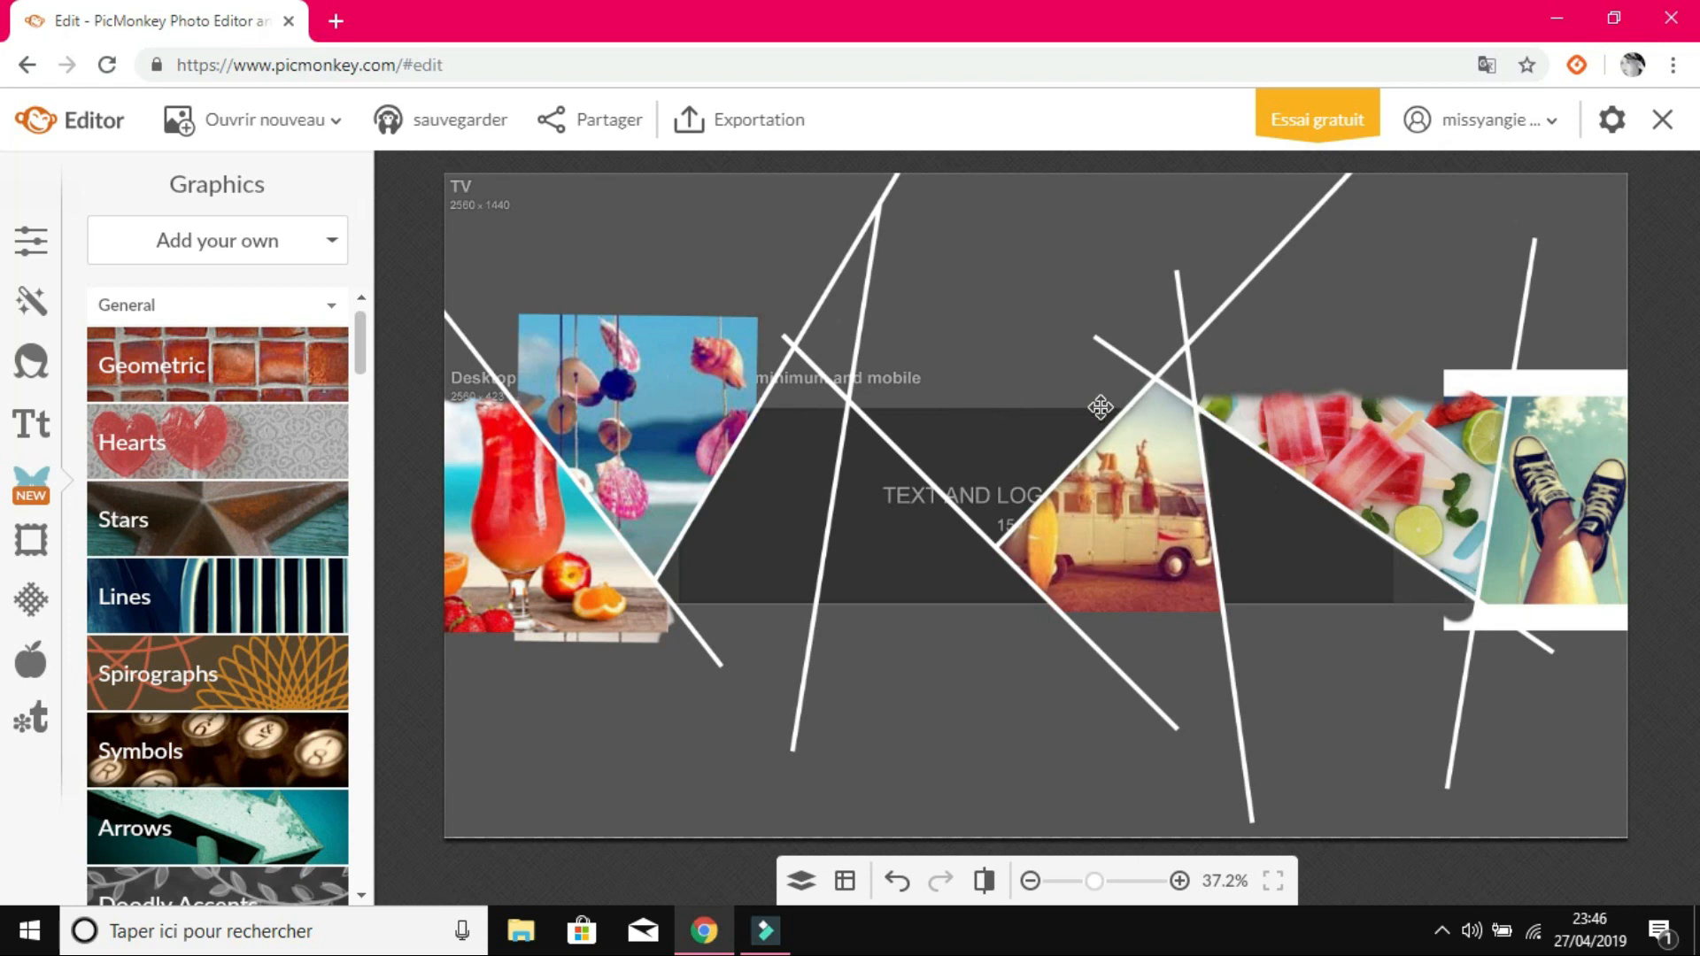
Step: Add a geometric rectangle to the banner and change its colour from black to white (ffffff)
click(295, 354)
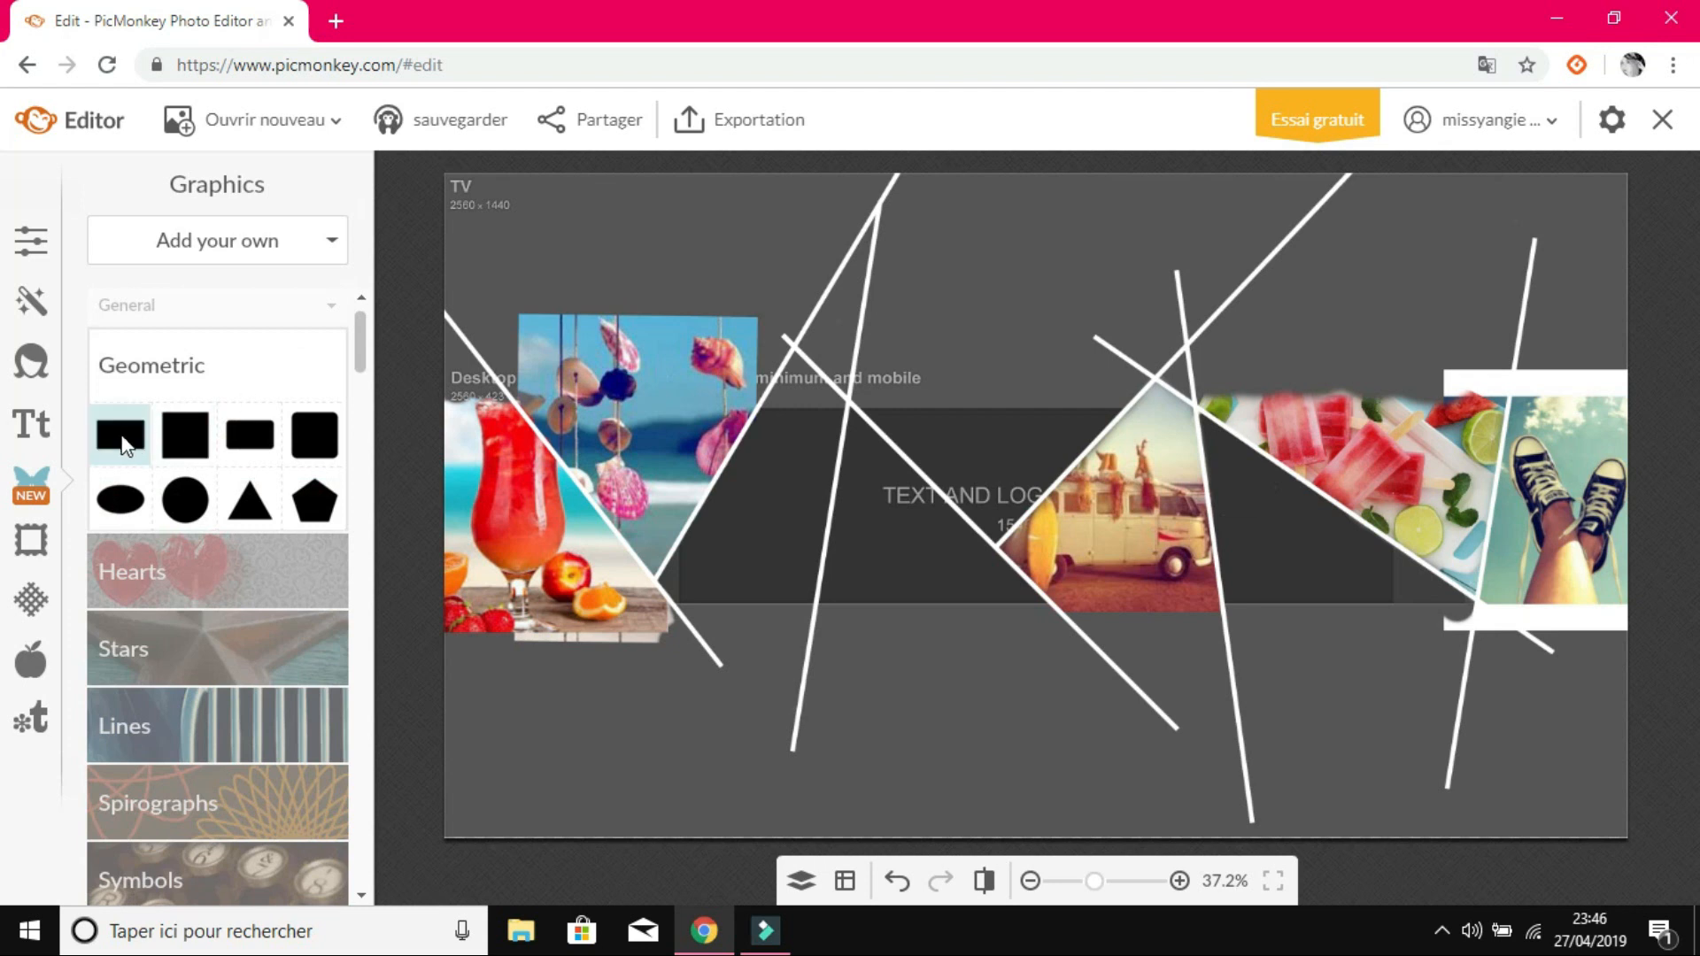
click(115, 443)
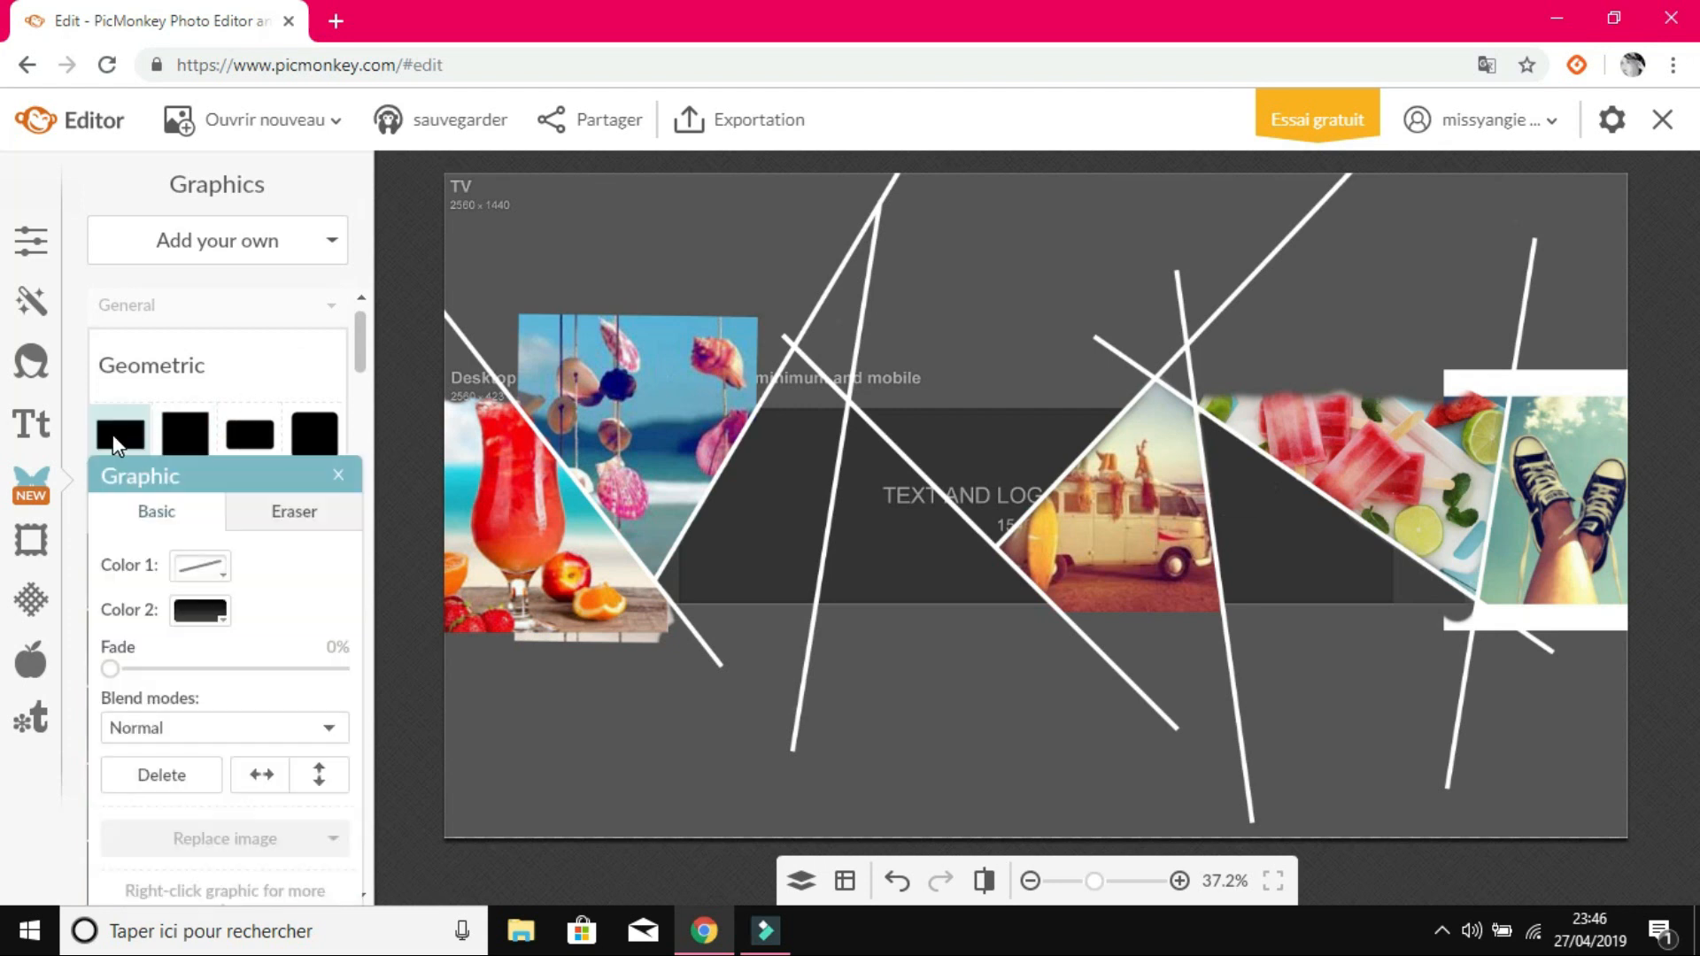
click(227, 627)
click(174, 527)
click(174, 523)
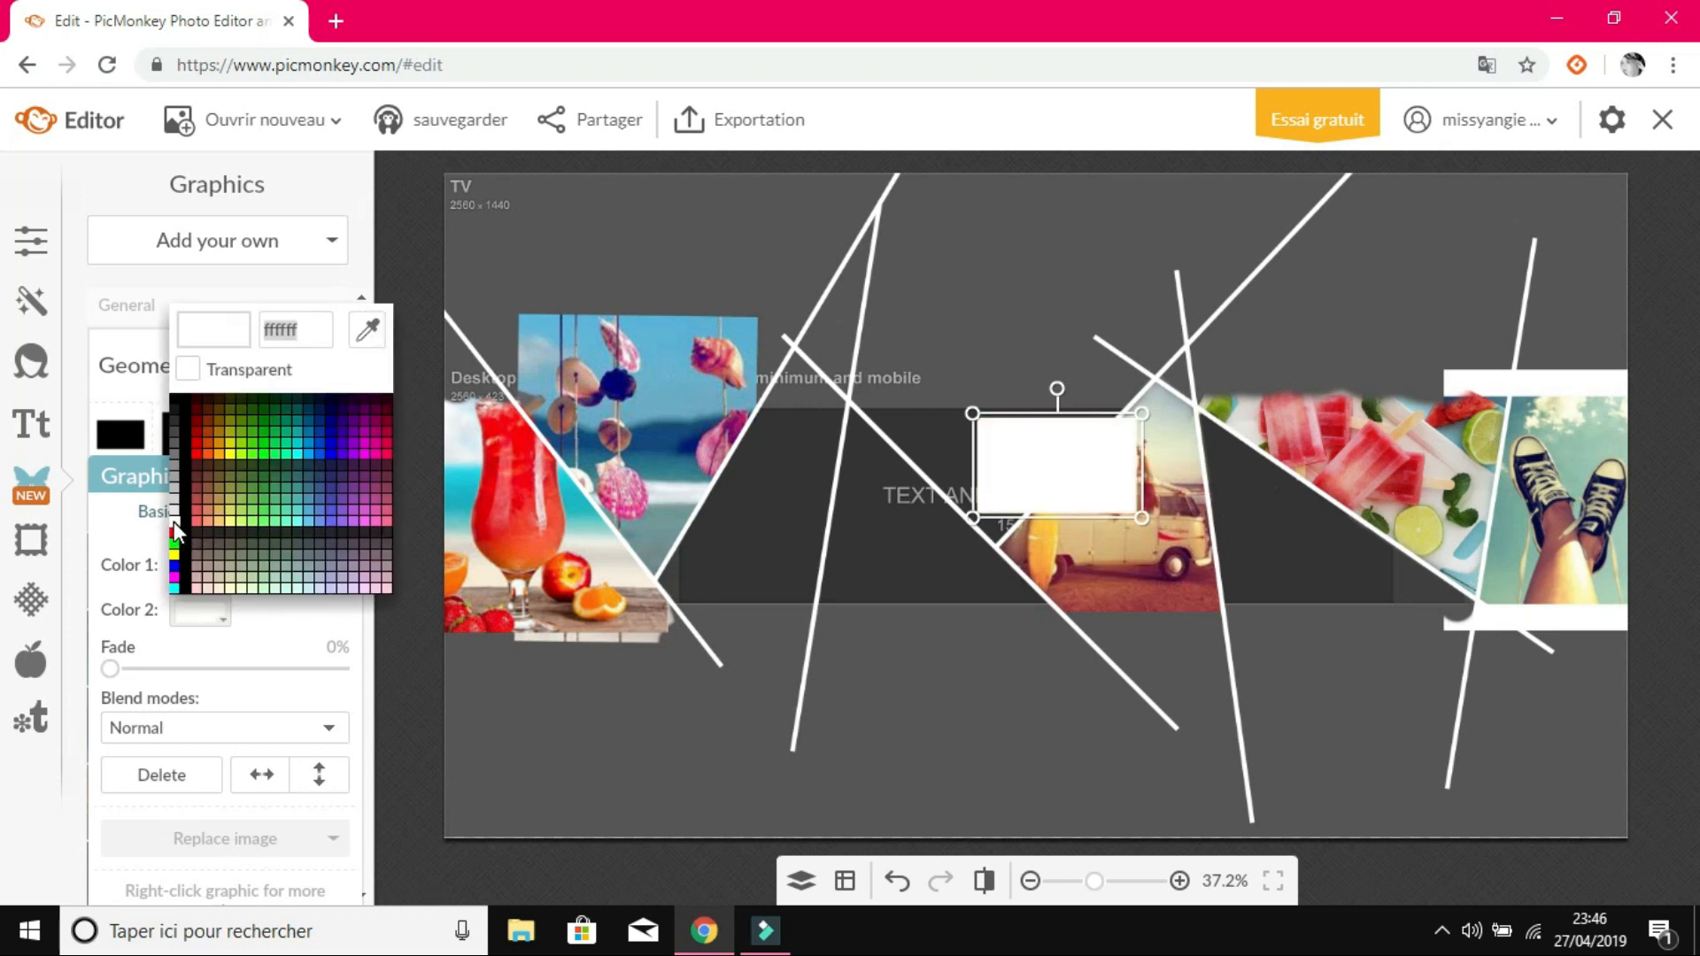
click(174, 523)
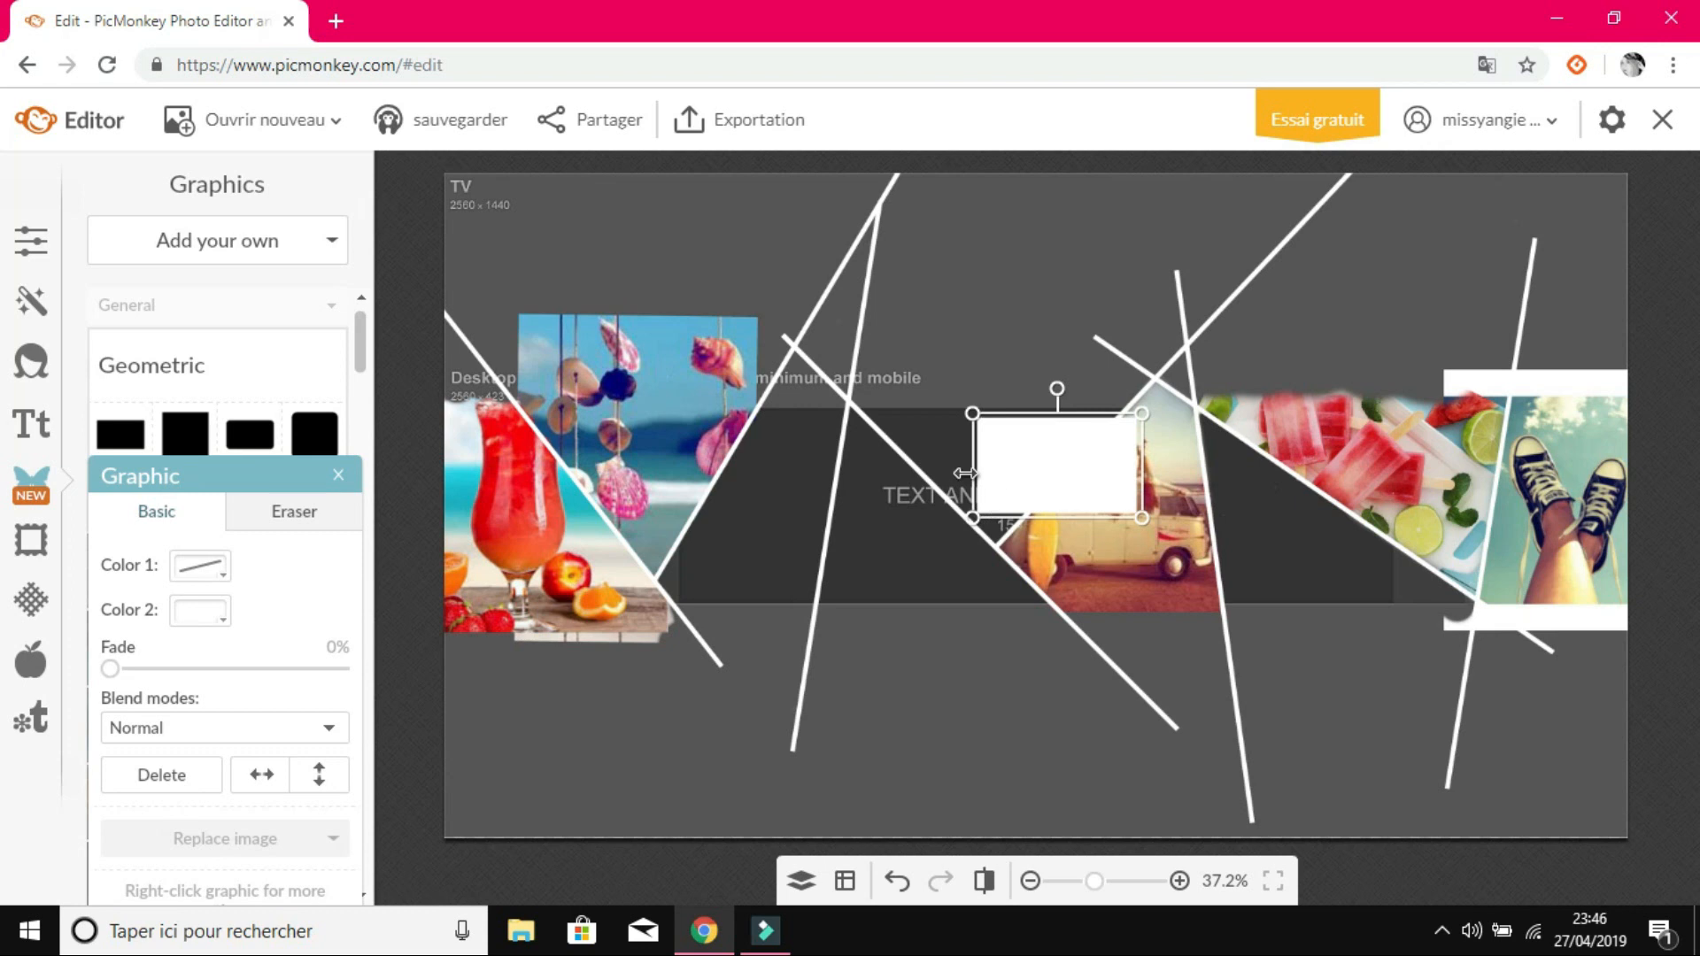
Step: Stretch the white rectangle across the banner's full width and fit it over everything above the central photo strip
drag(974, 474, 377, 462)
drag(1143, 450, 1687, 442)
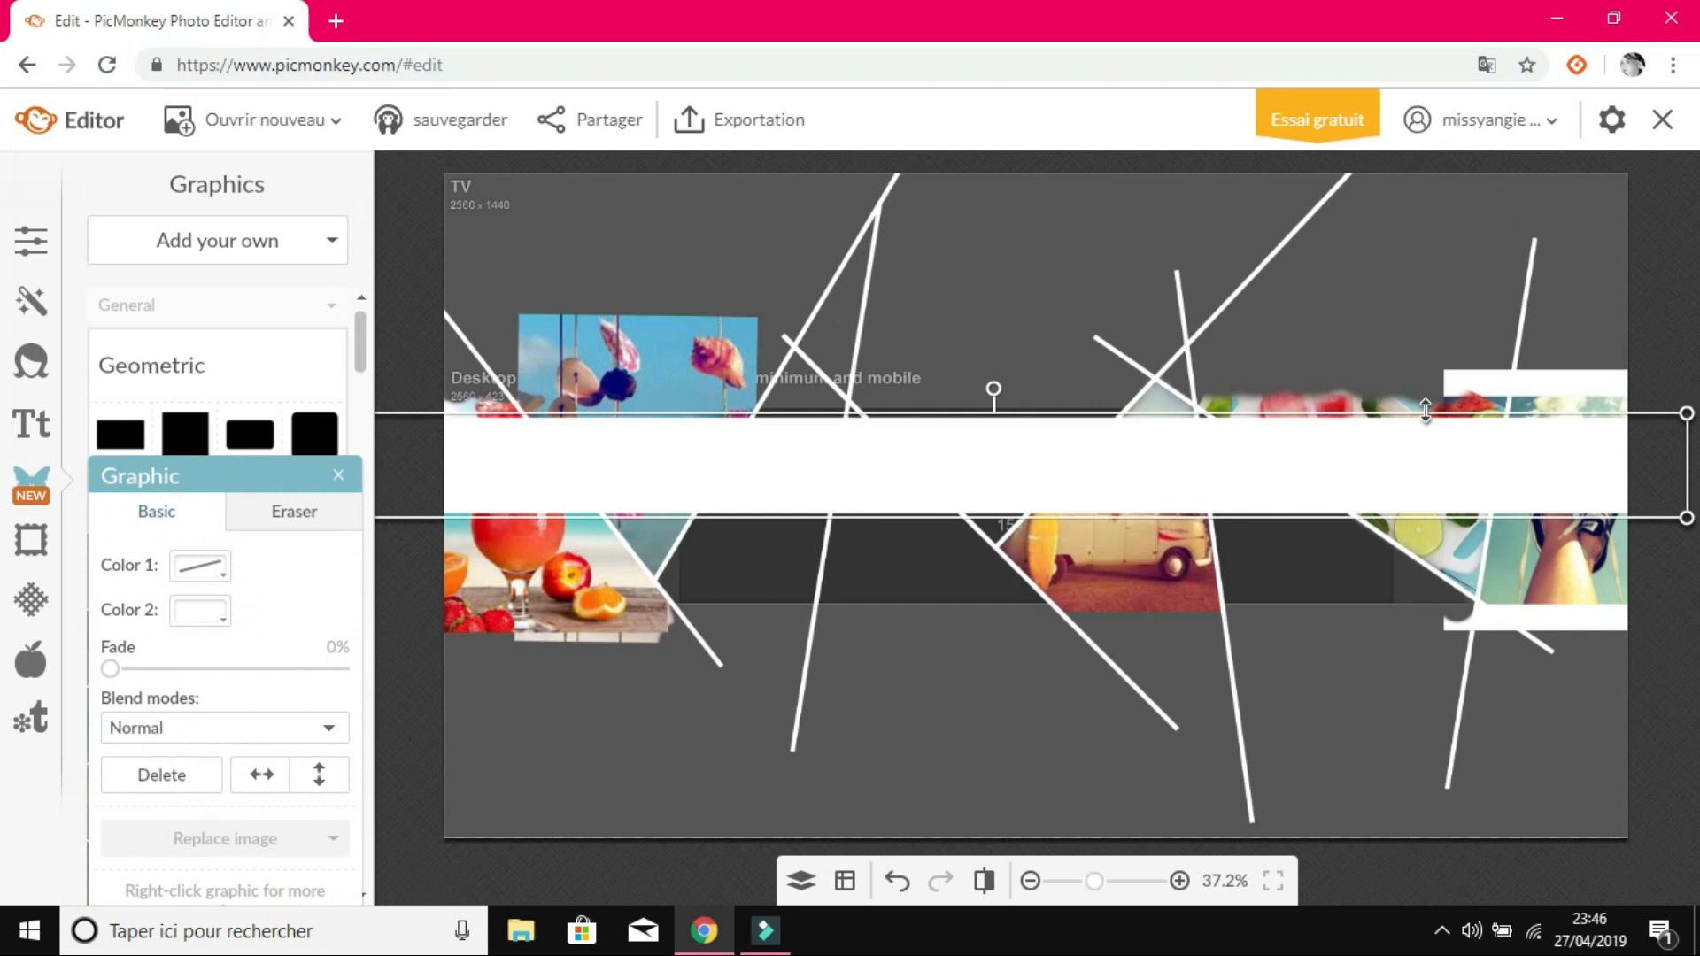
drag(1425, 410, 1393, 152)
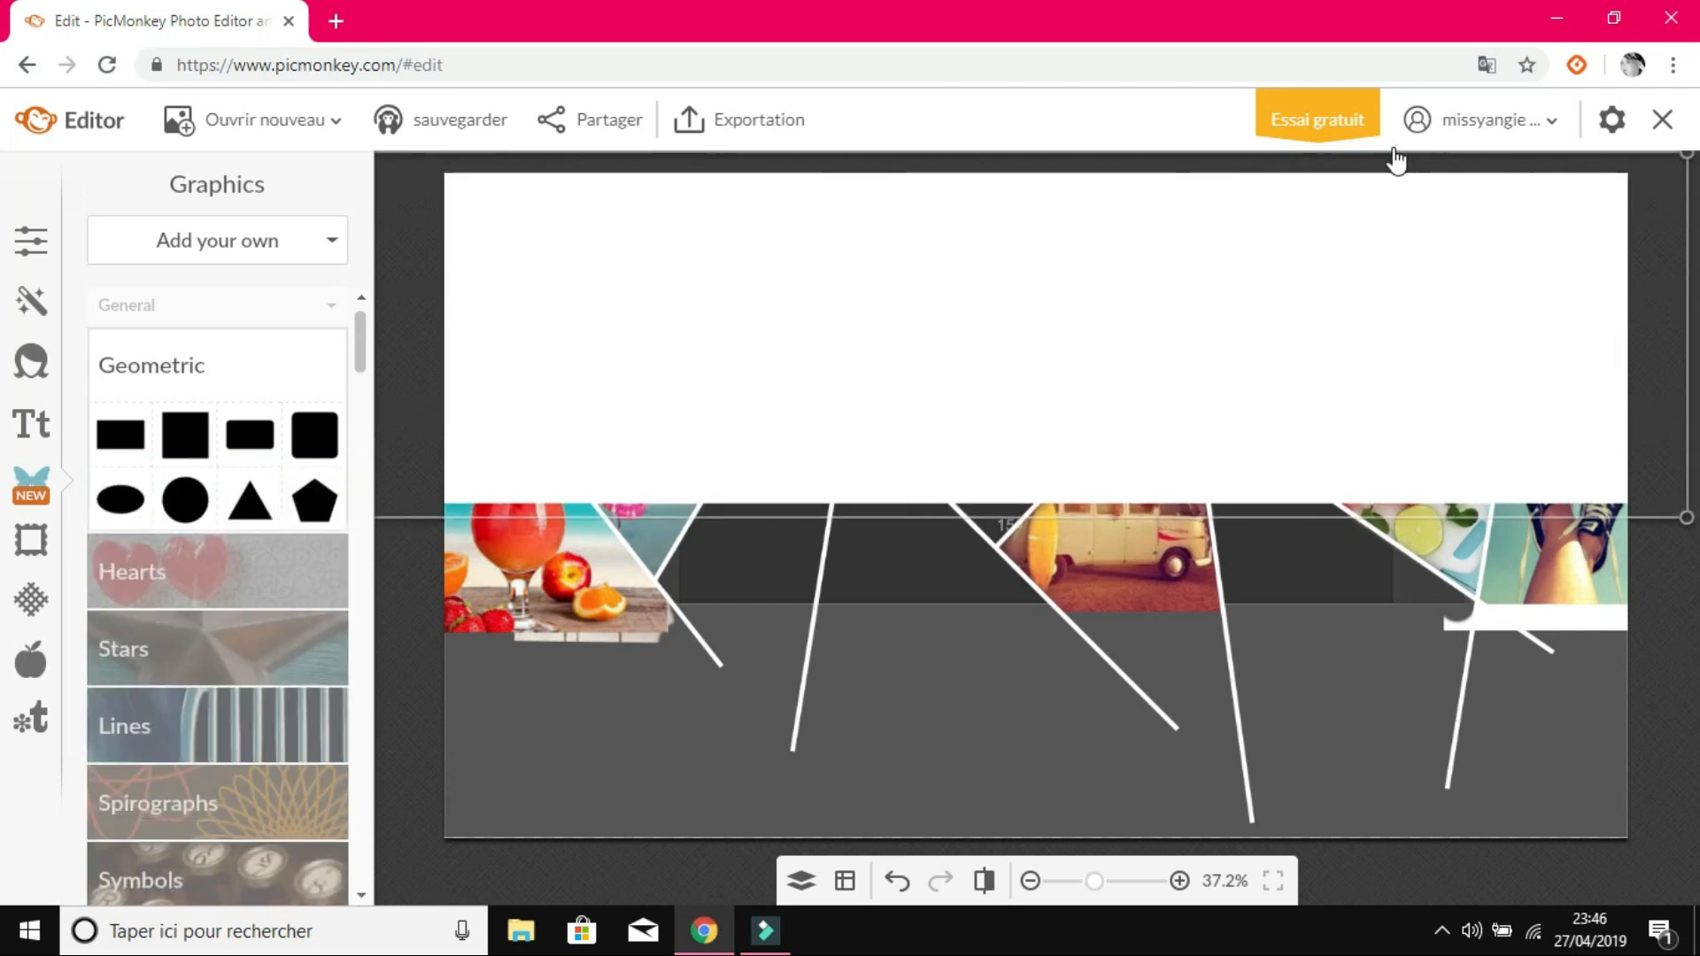
click(1354, 282)
drag(1355, 281, 1346, 183)
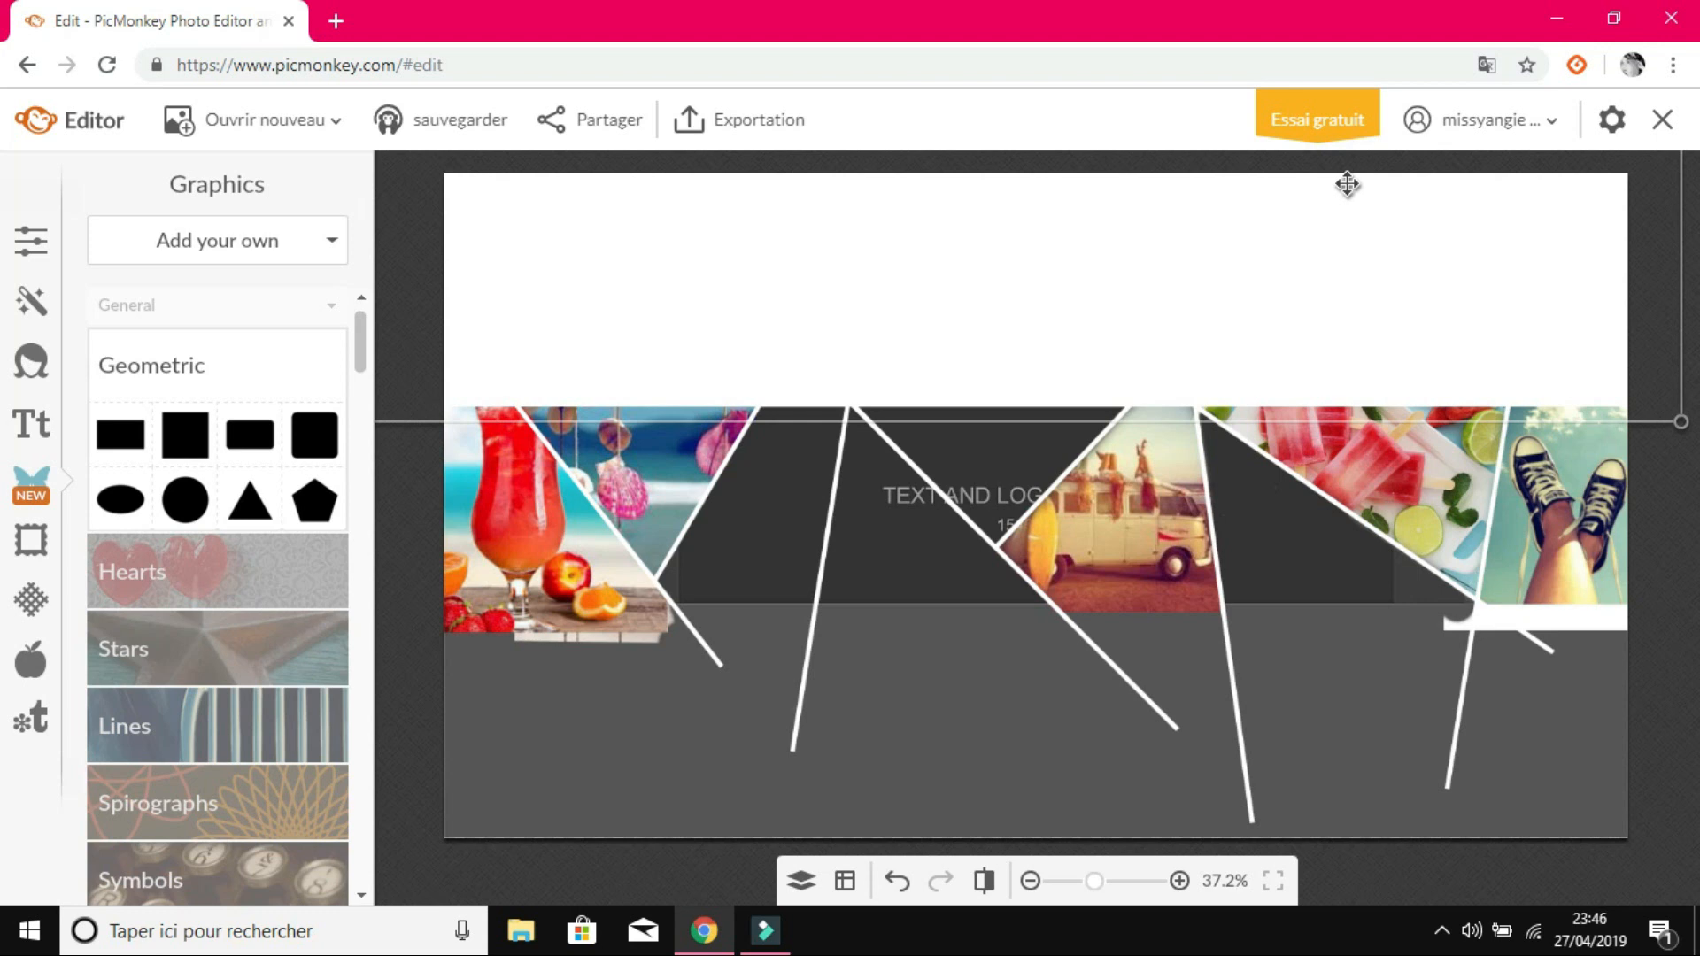
drag(1346, 183, 1347, 183)
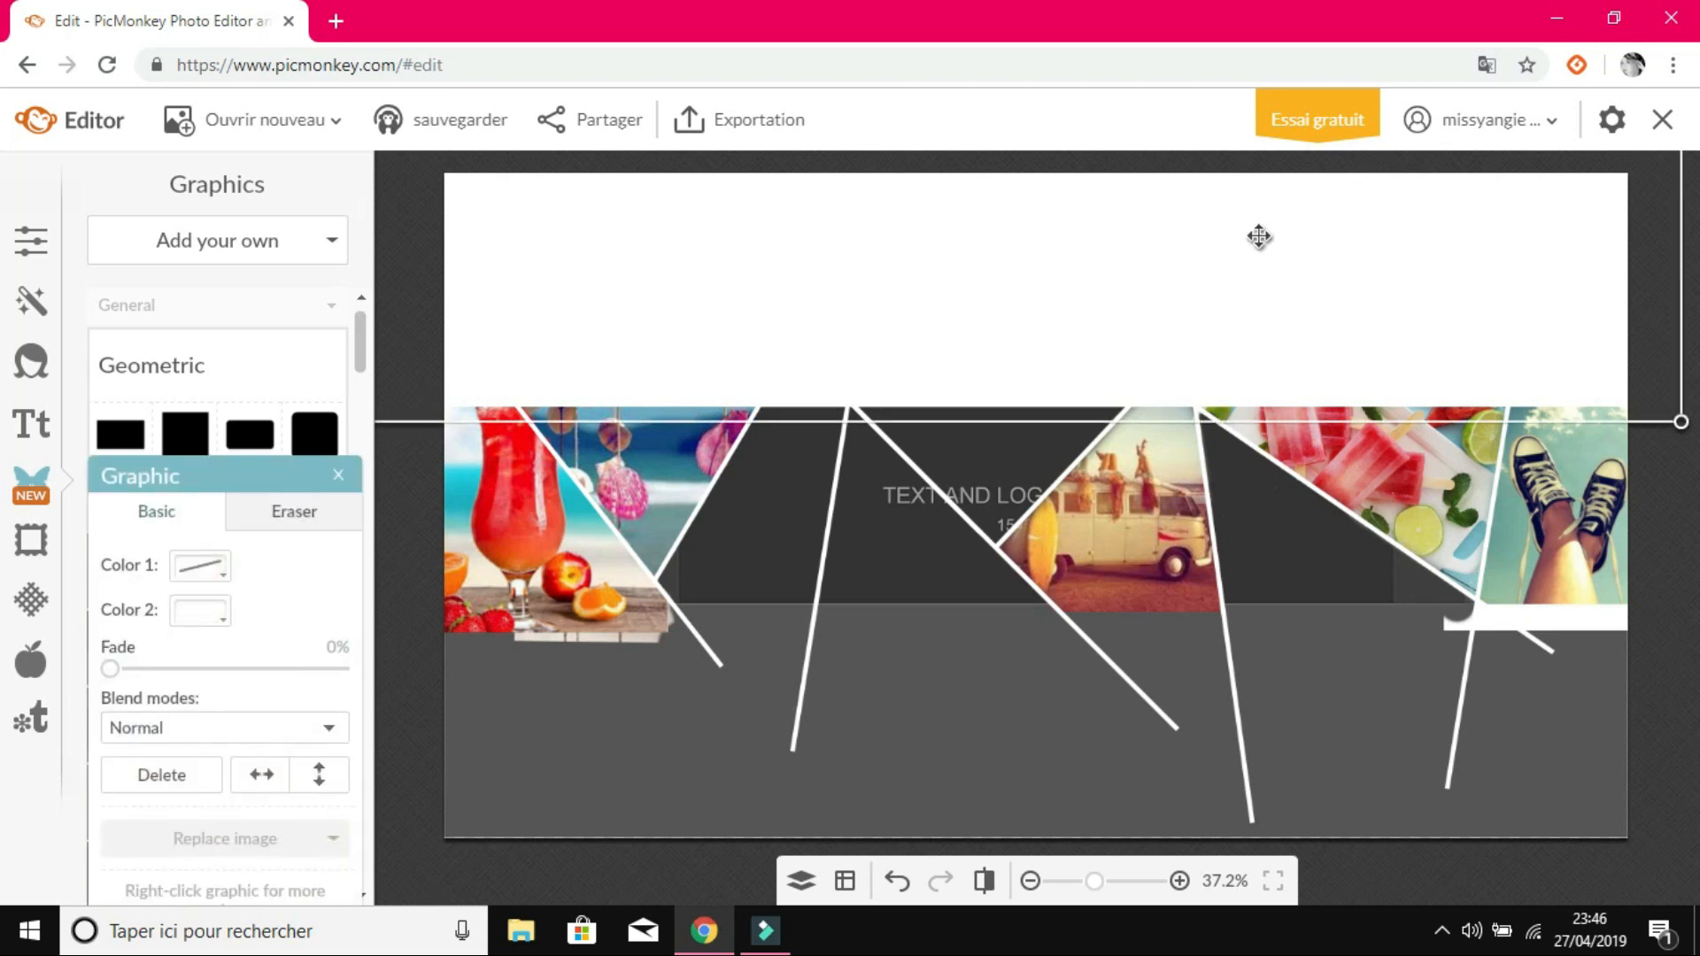
Step: Duplicate the white rectangle and place the copy over everything below the photo strip, then close the graphic settings
right_click(1140, 266)
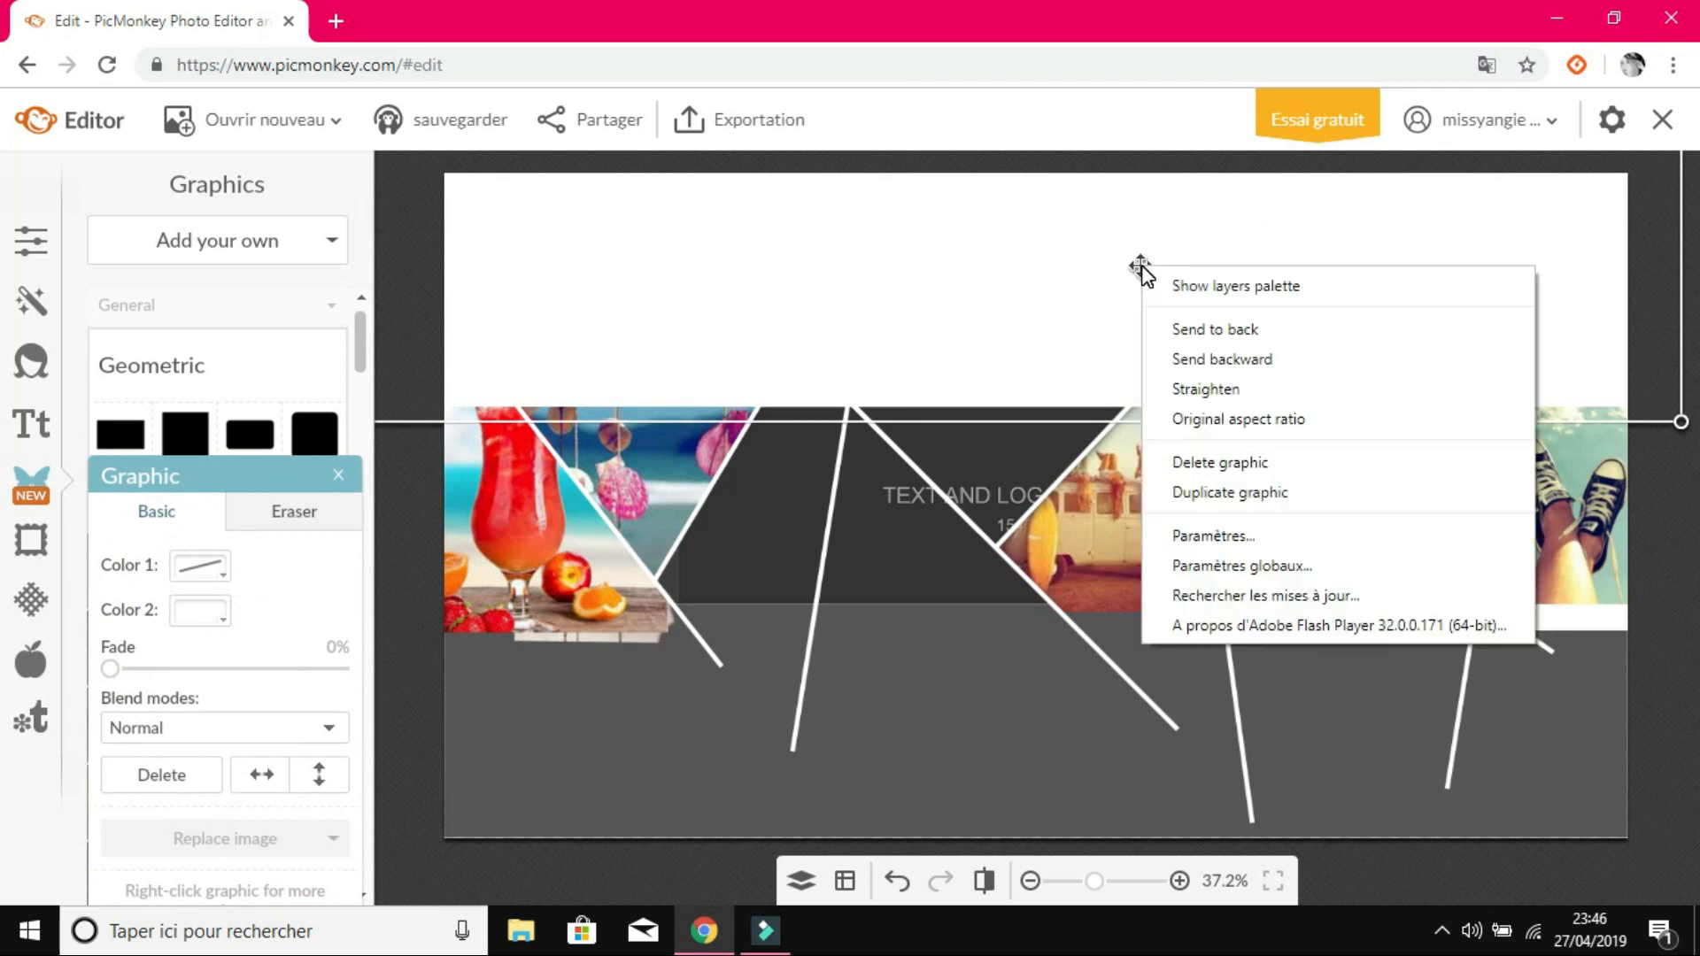
click(1218, 492)
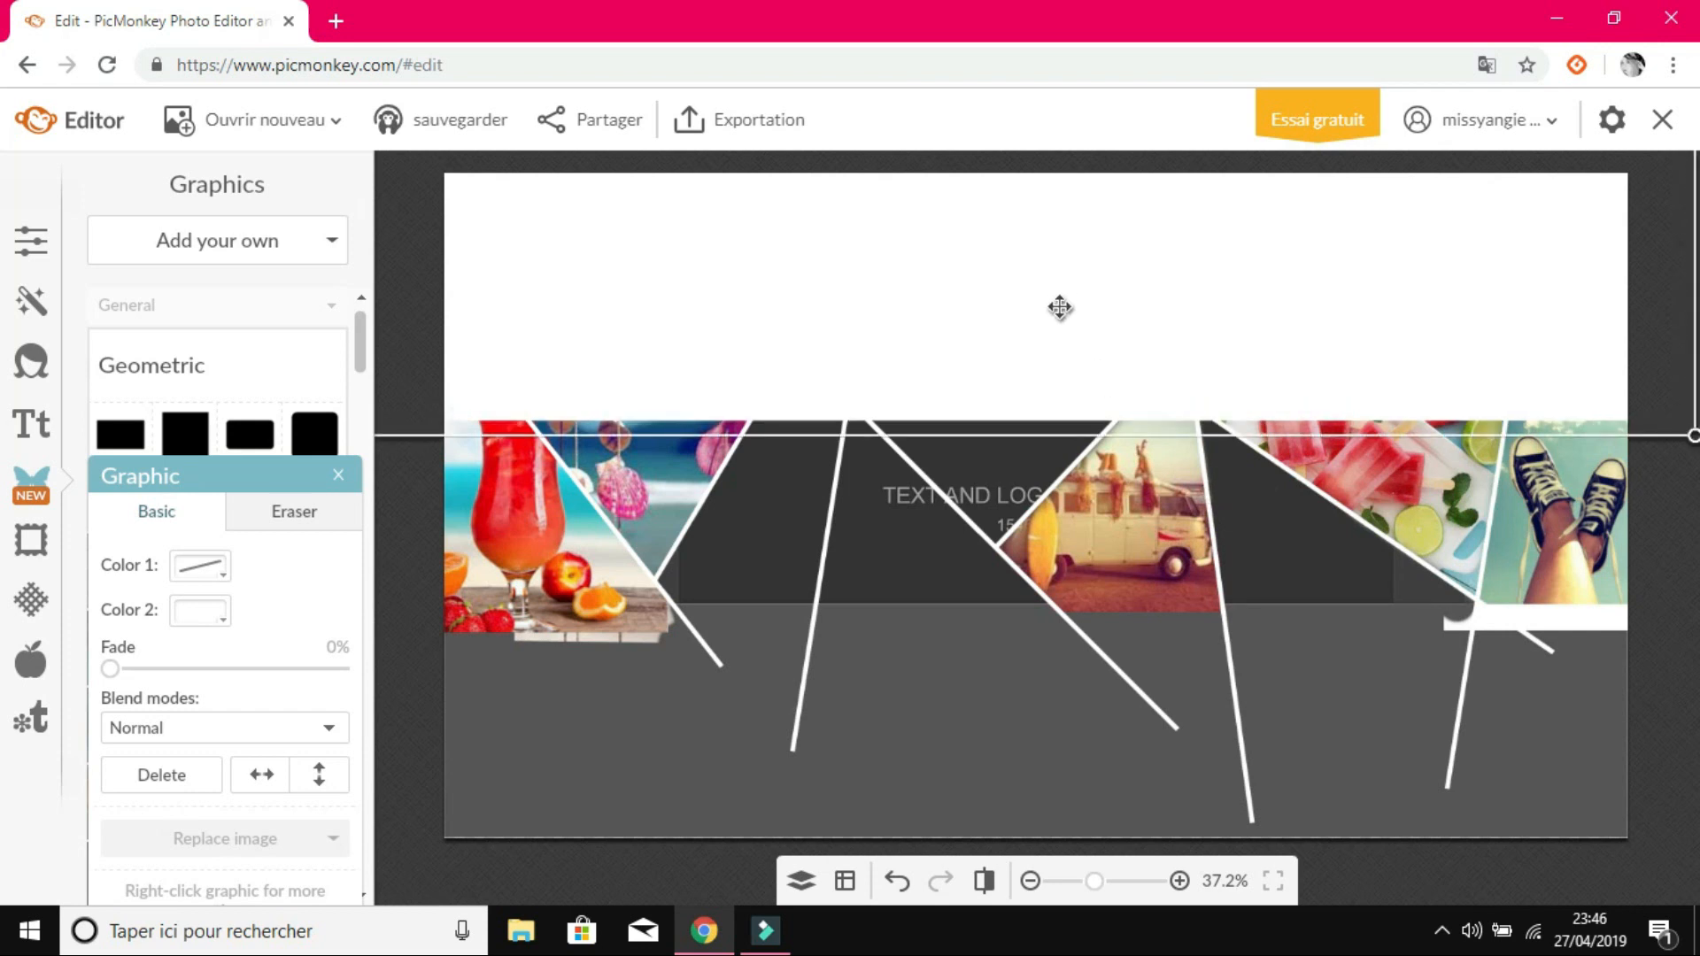
drag(1058, 304, 1043, 828)
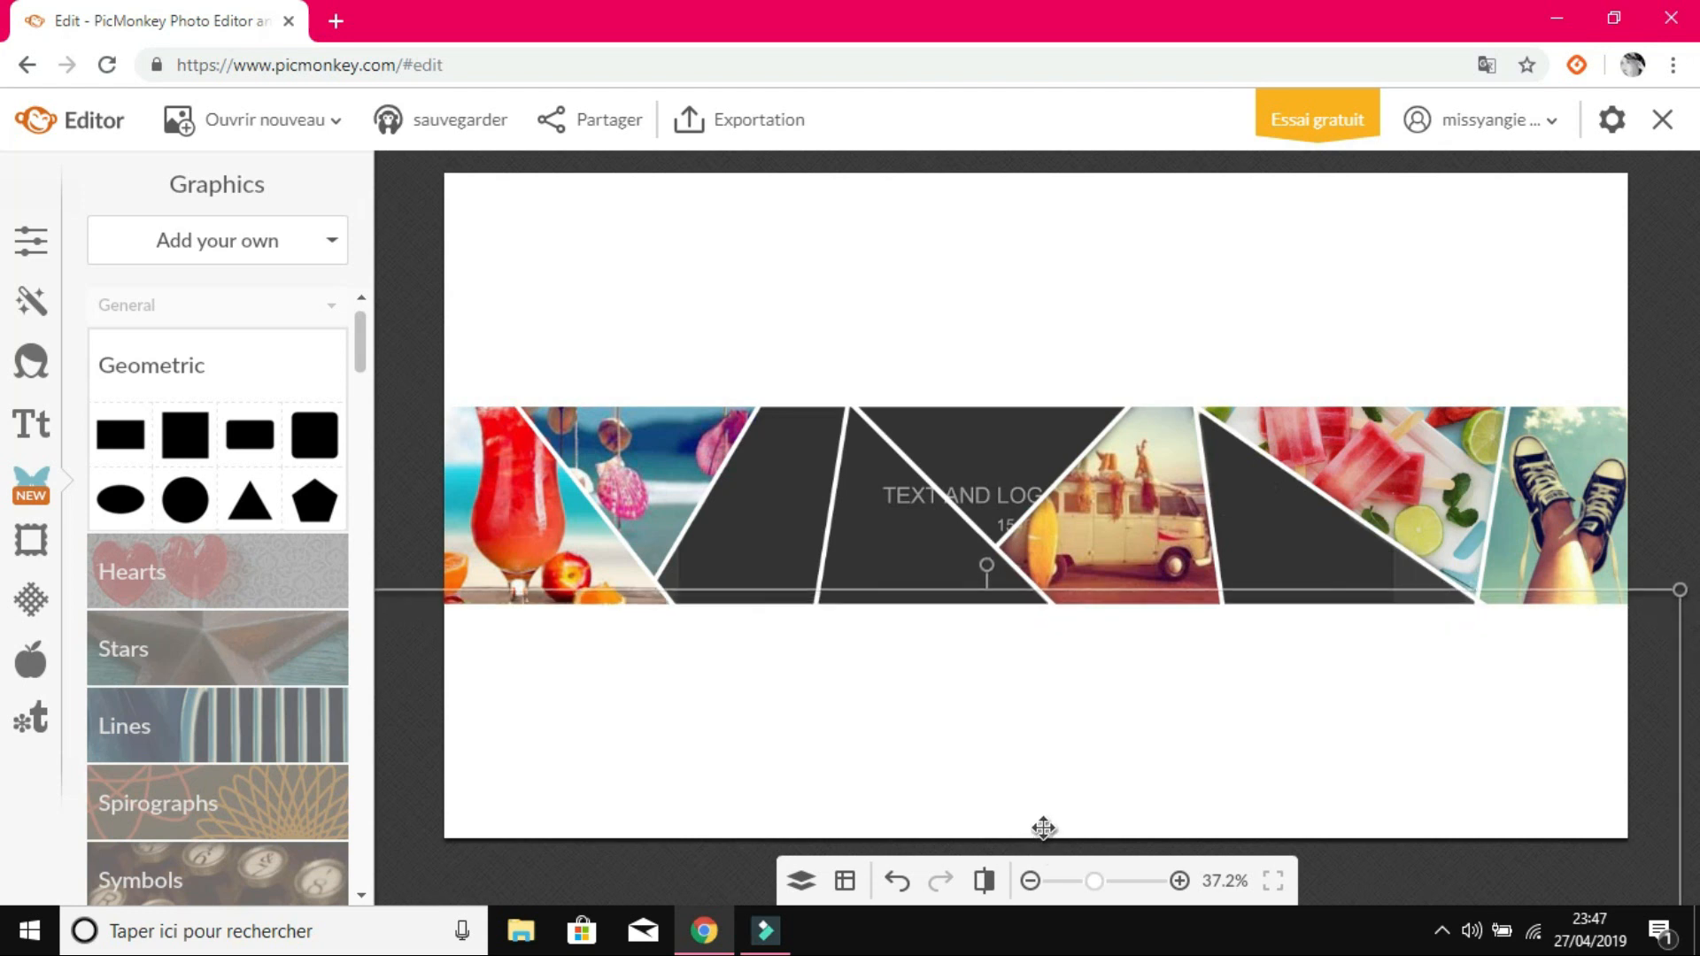
drag(1044, 828, 1044, 829)
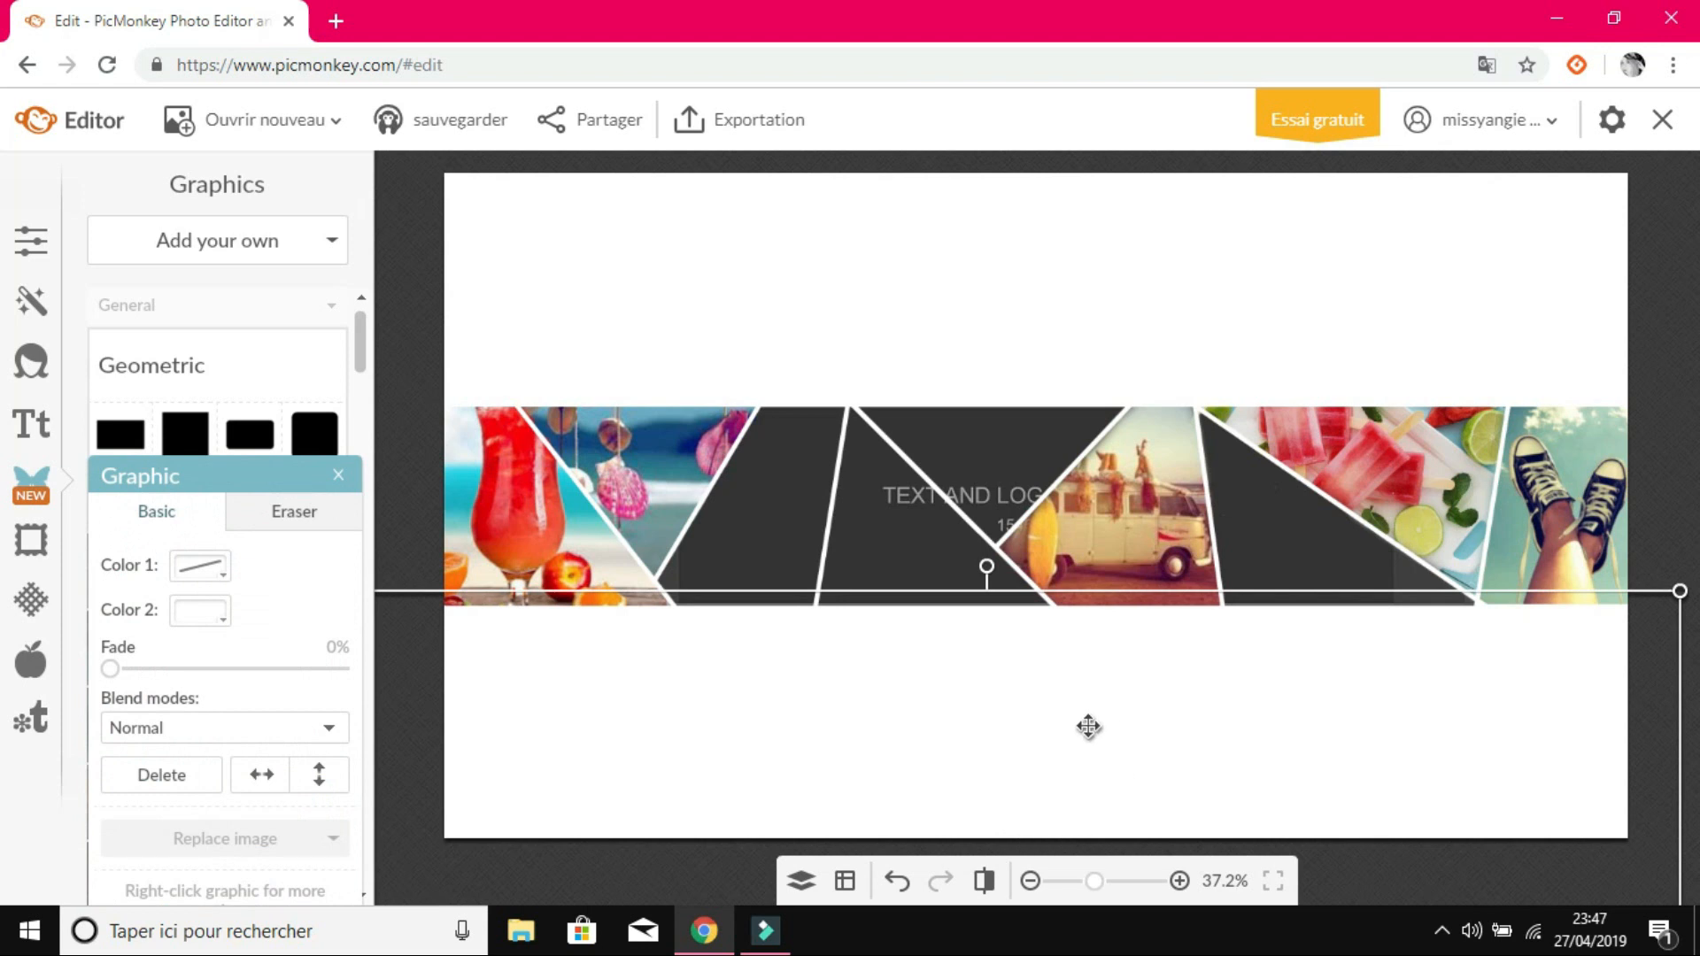
drag(1088, 727, 1088, 727)
click(1670, 322)
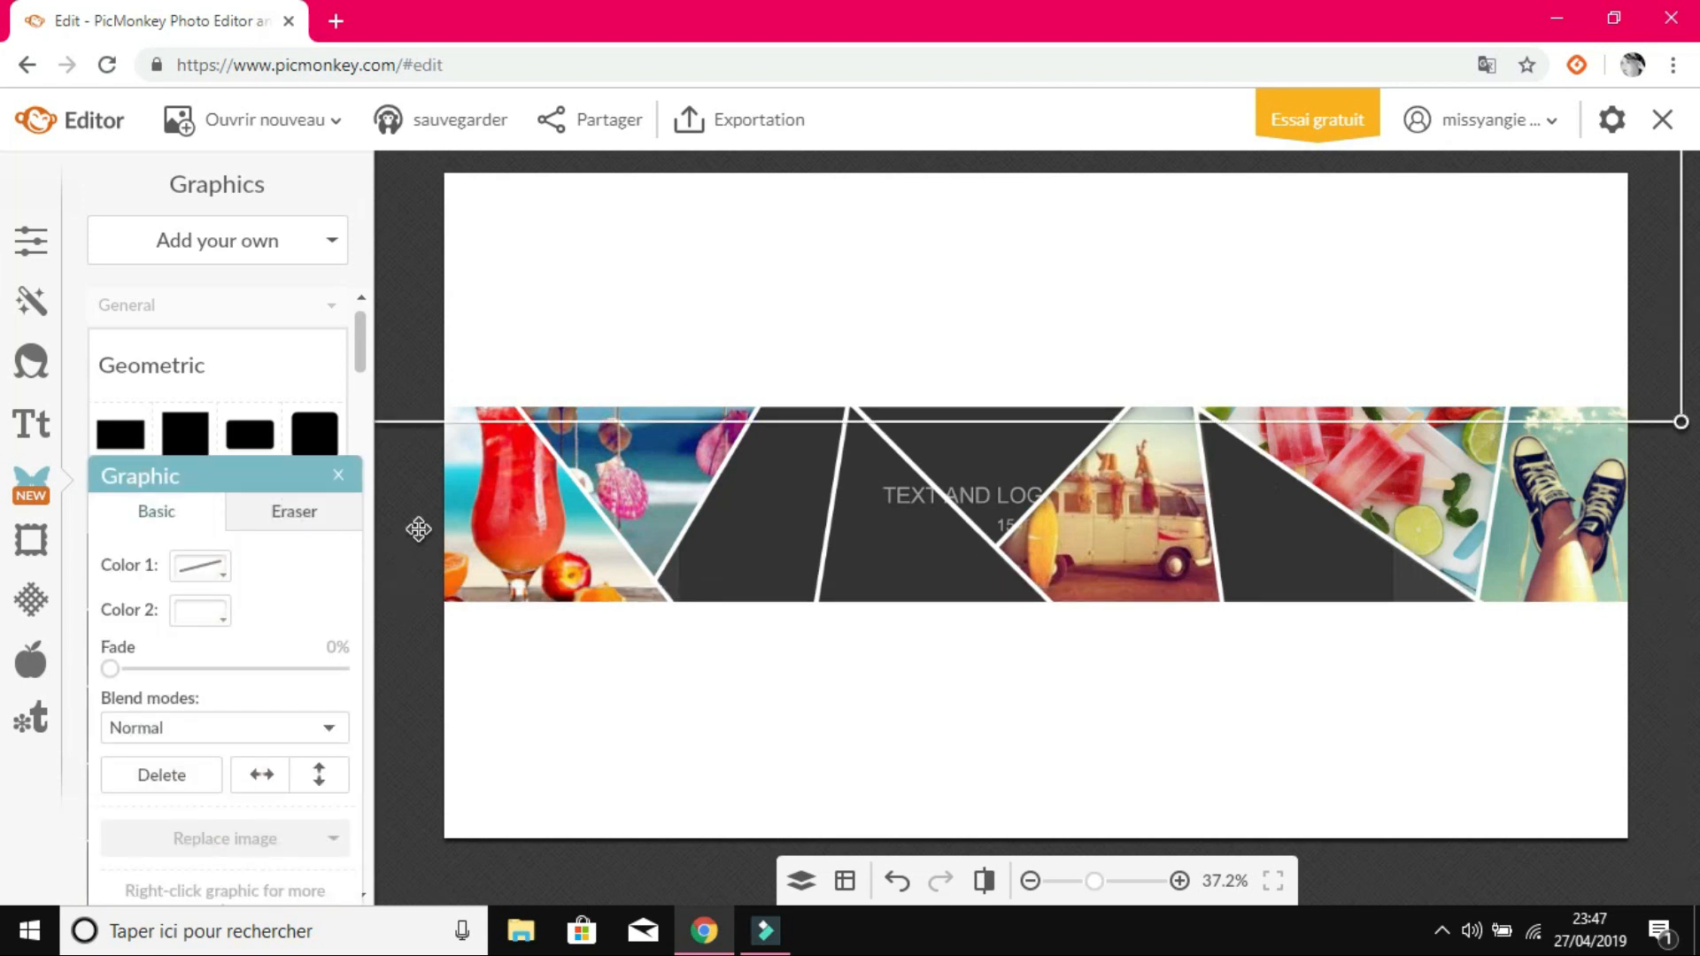
click(341, 478)
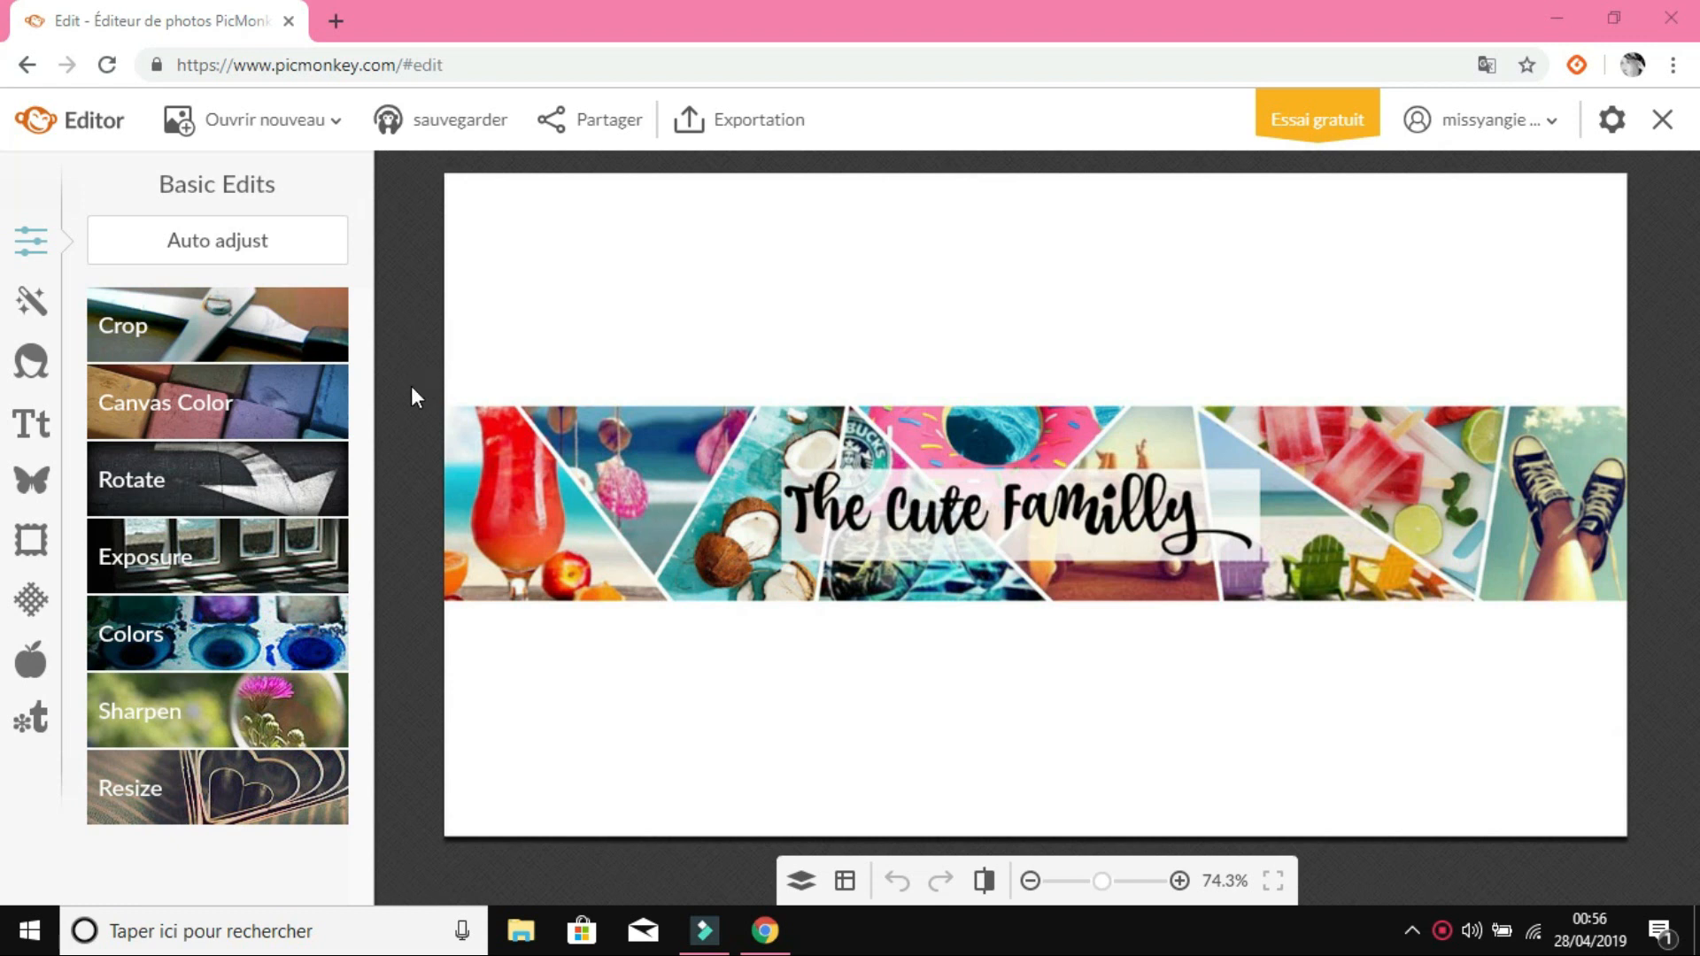
click(34, 438)
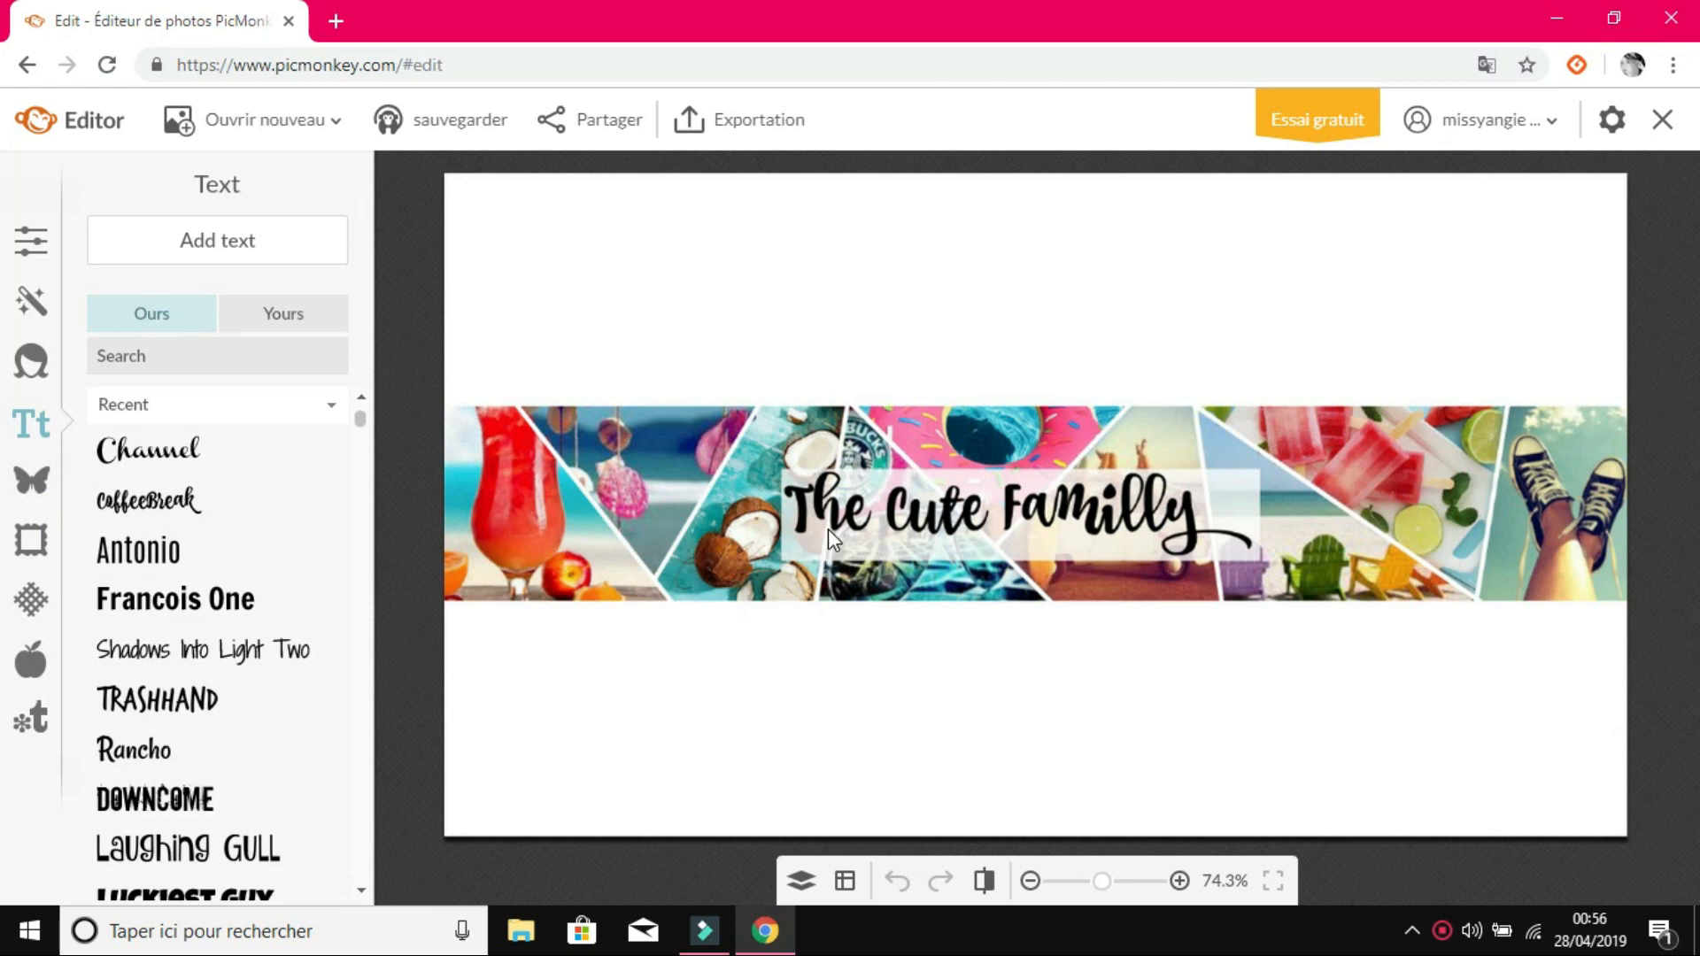
click(30, 485)
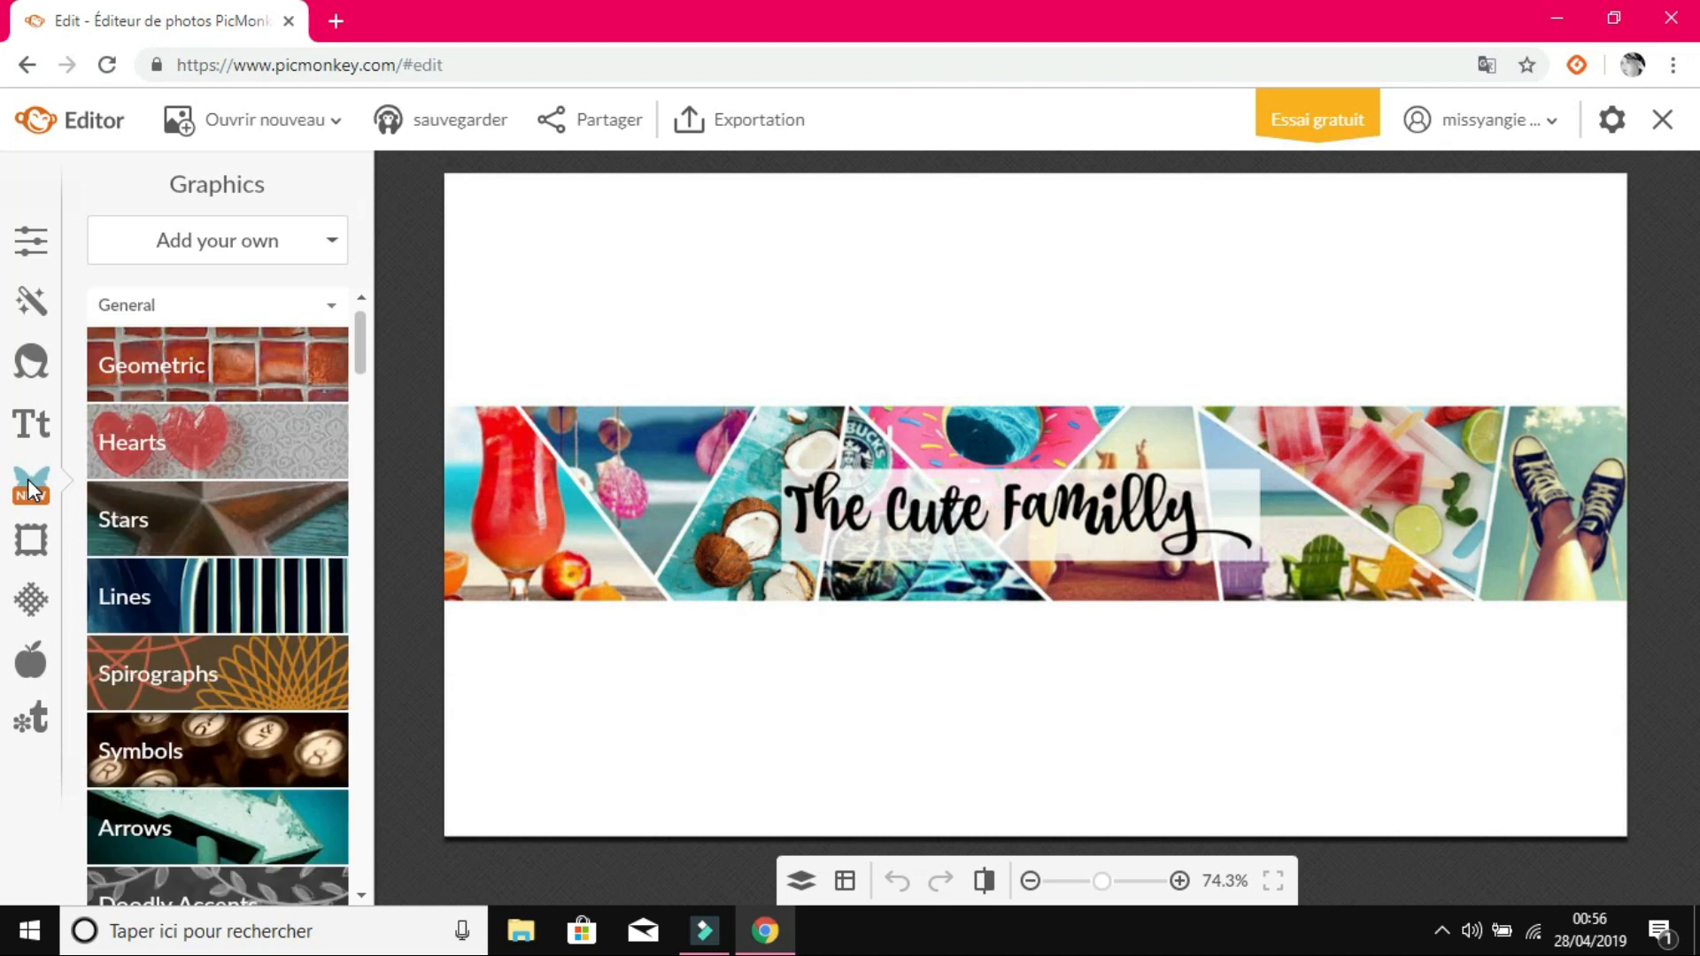
click(158, 372)
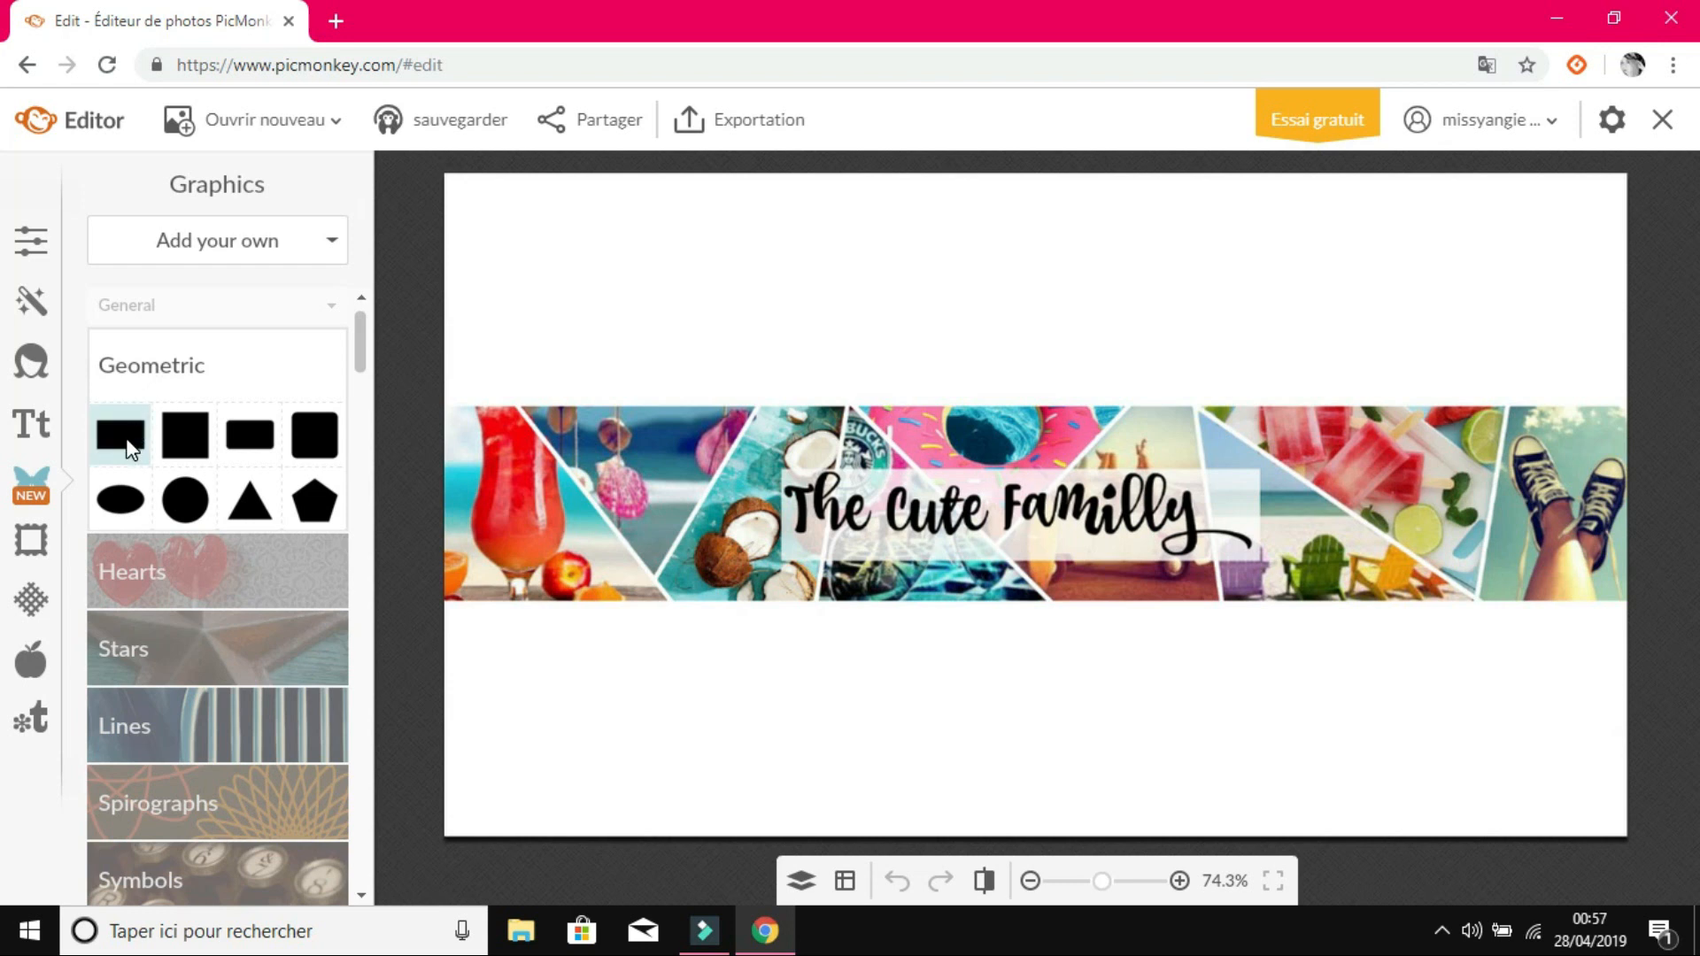
click(126, 440)
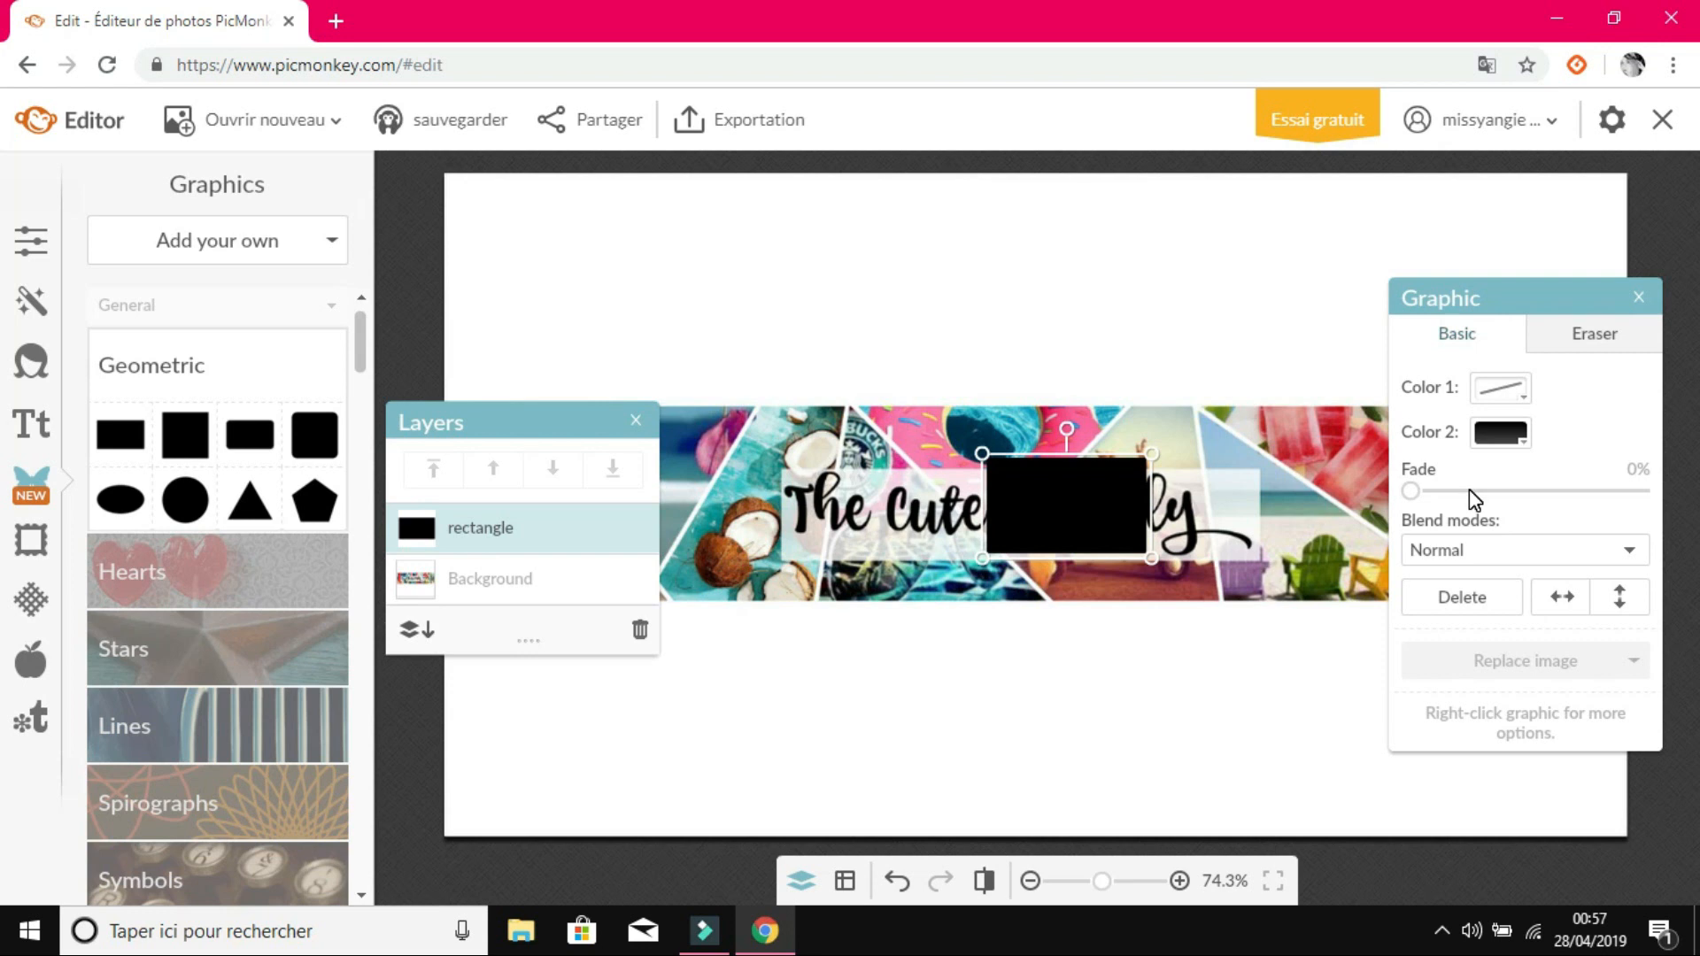
click(1639, 297)
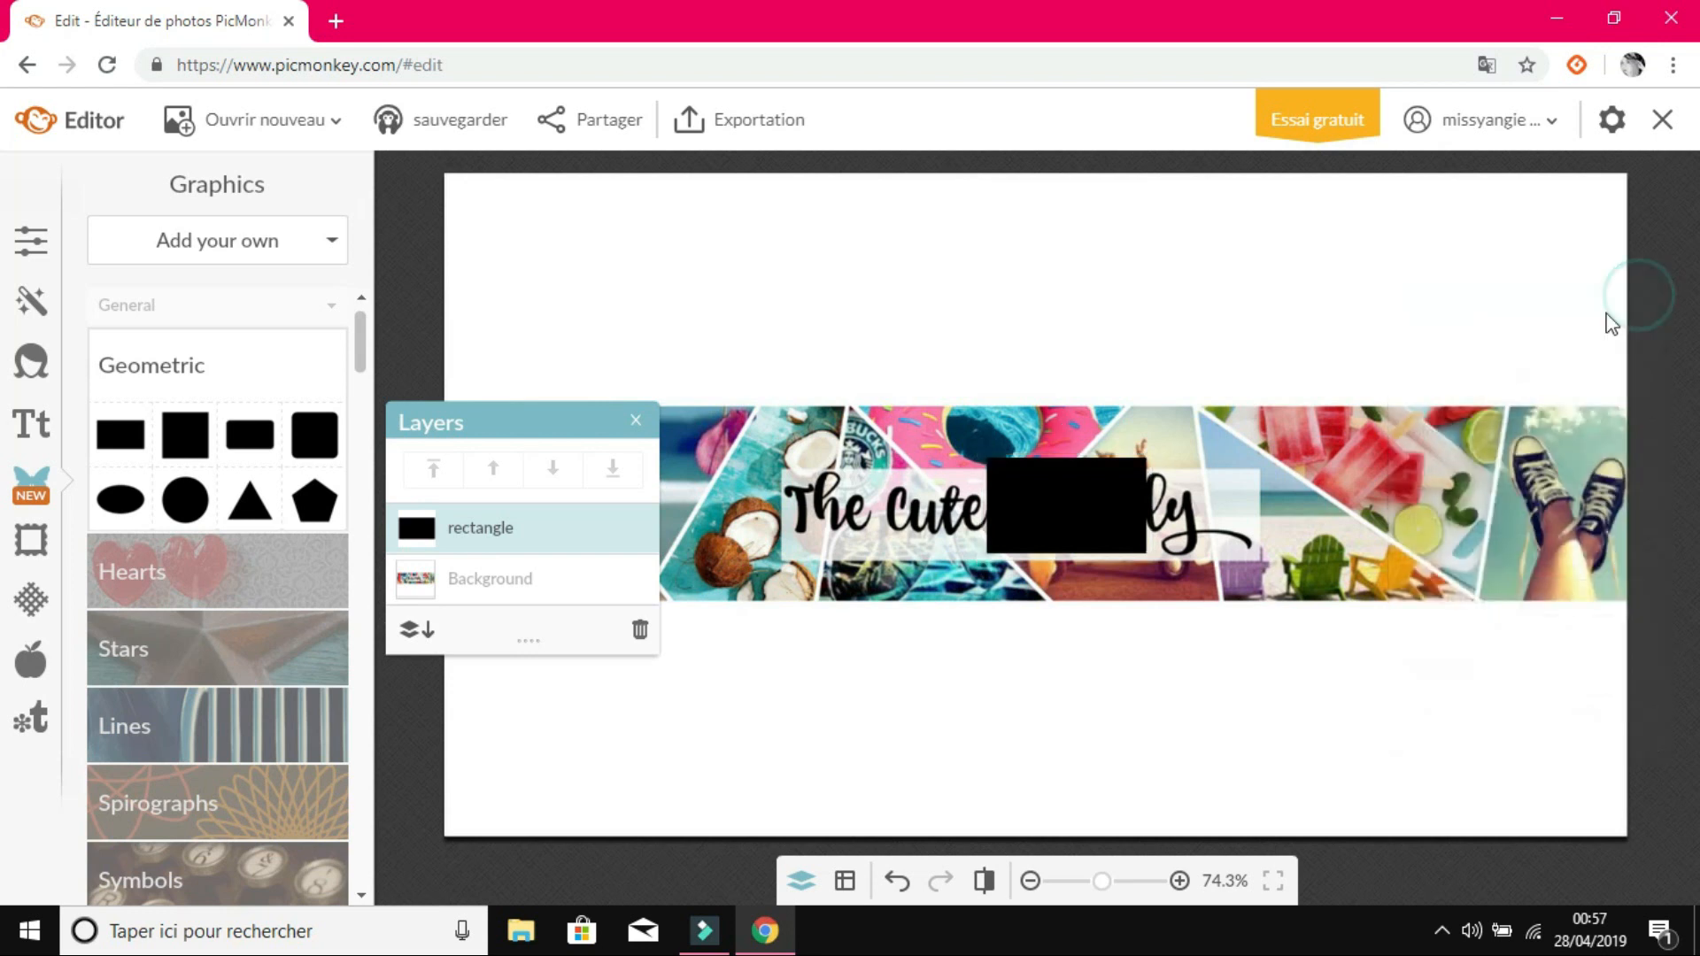
right_click(1090, 494)
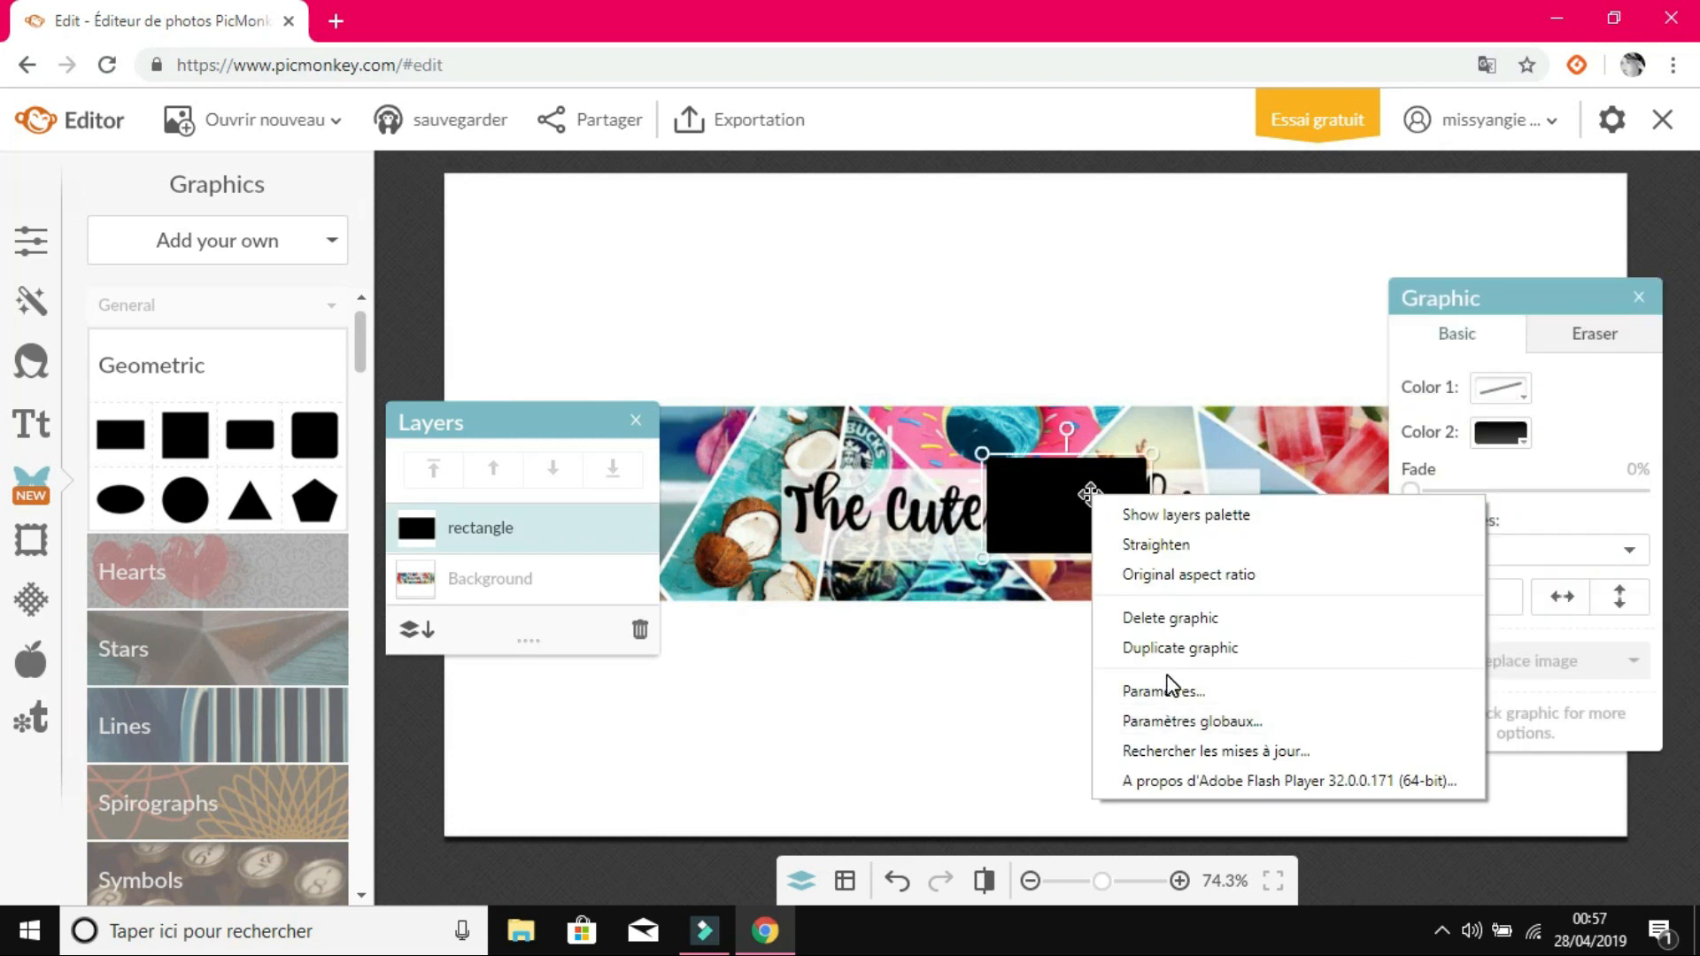
click(1171, 619)
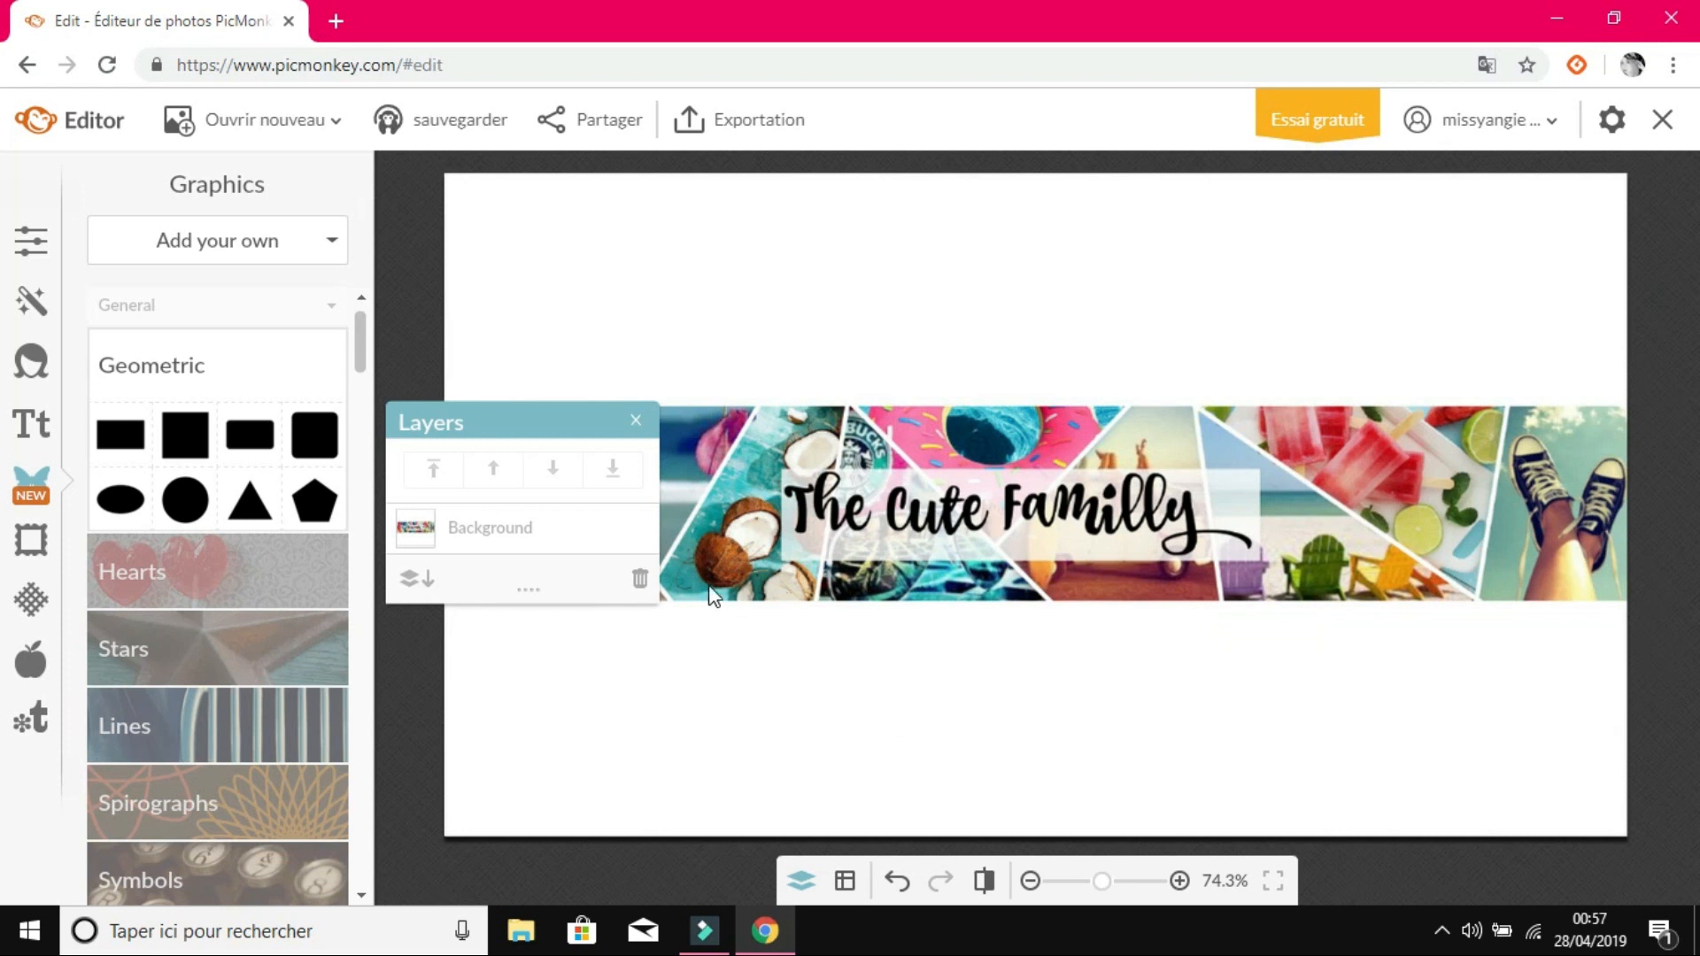
click(635, 422)
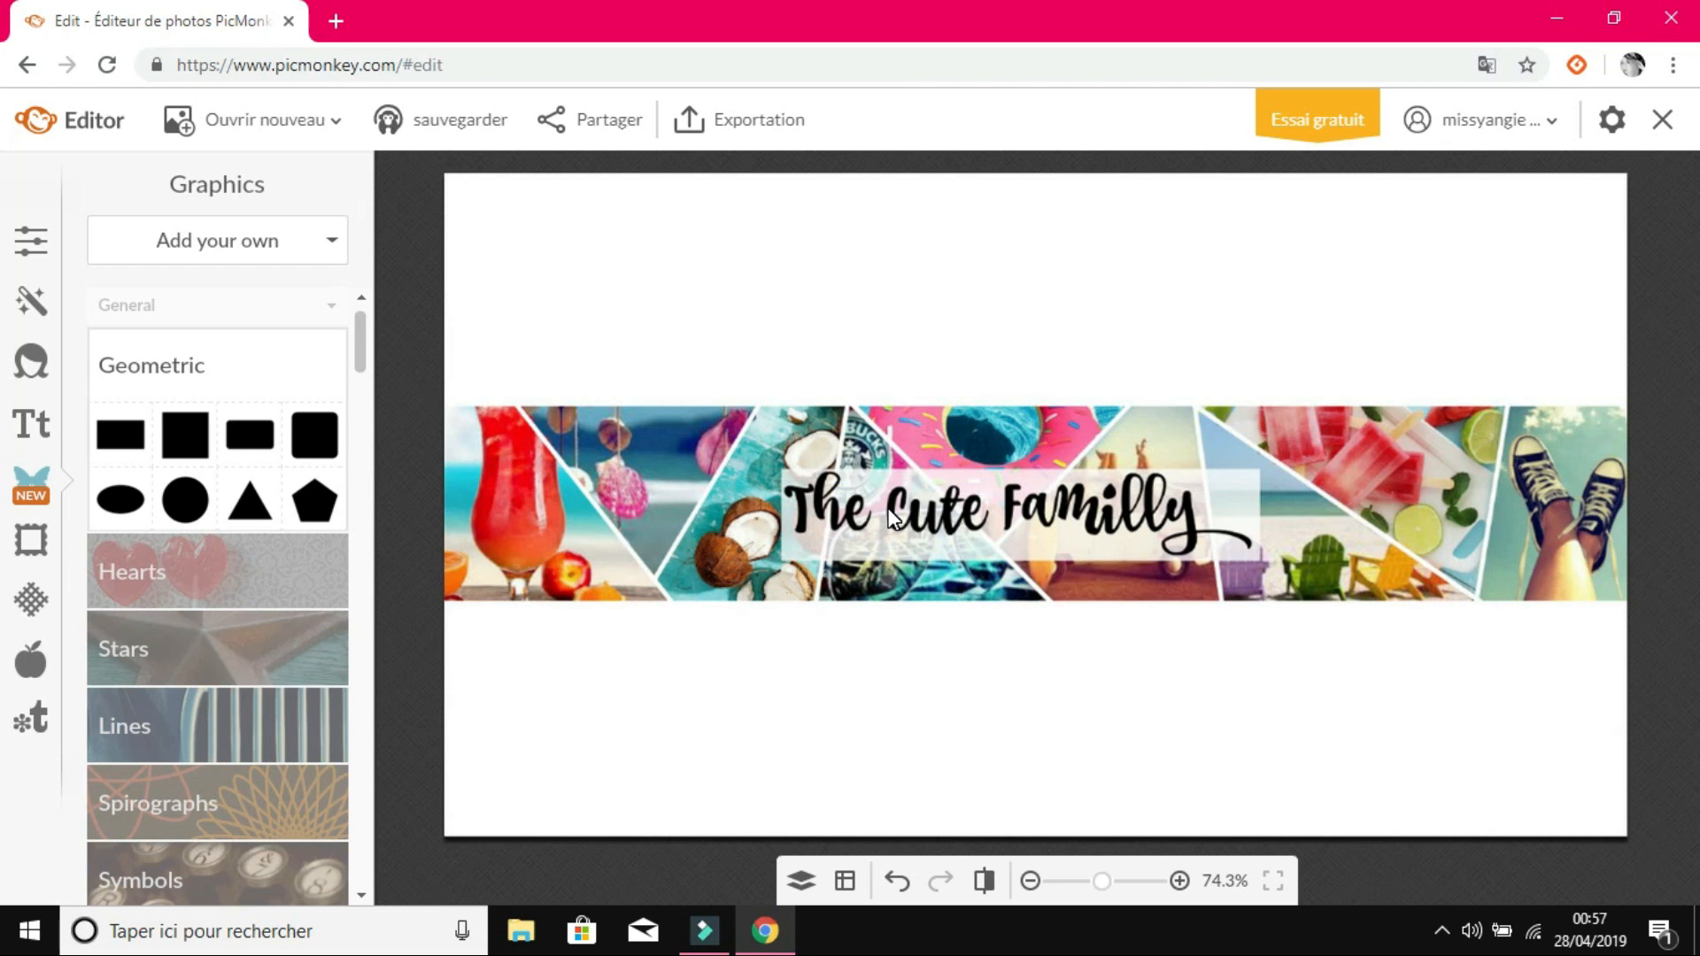
click(153, 363)
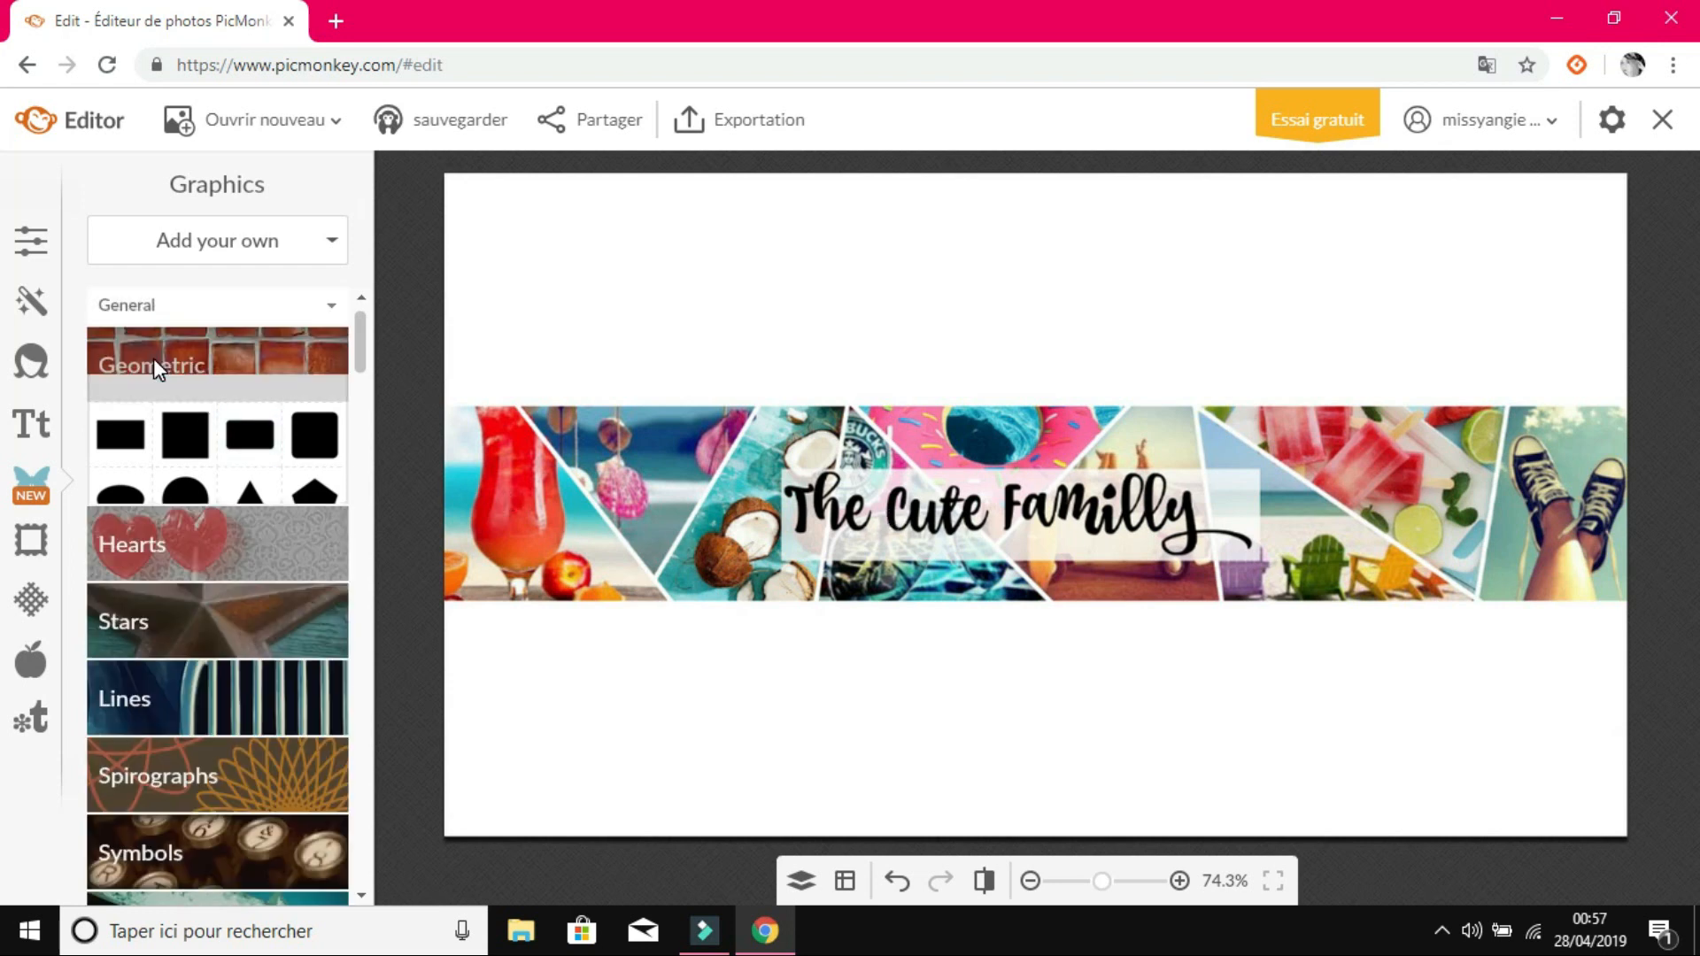